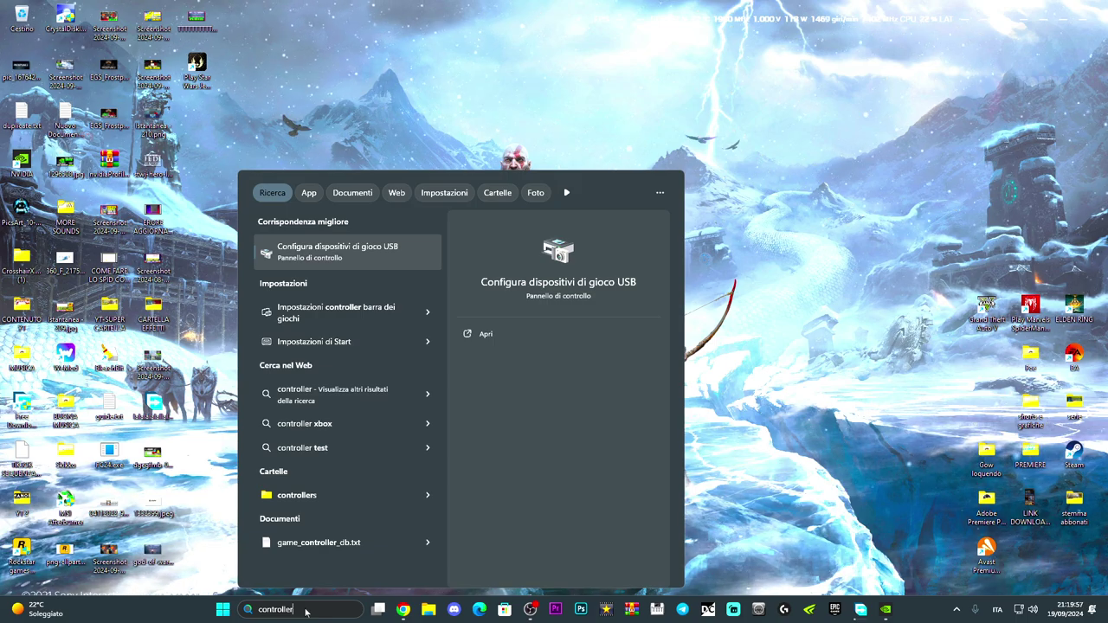
# - Open the USB game device configuration and set Controller (USB Controller) as the preferred device in its advanced settings
pyautogui.click(334, 252)
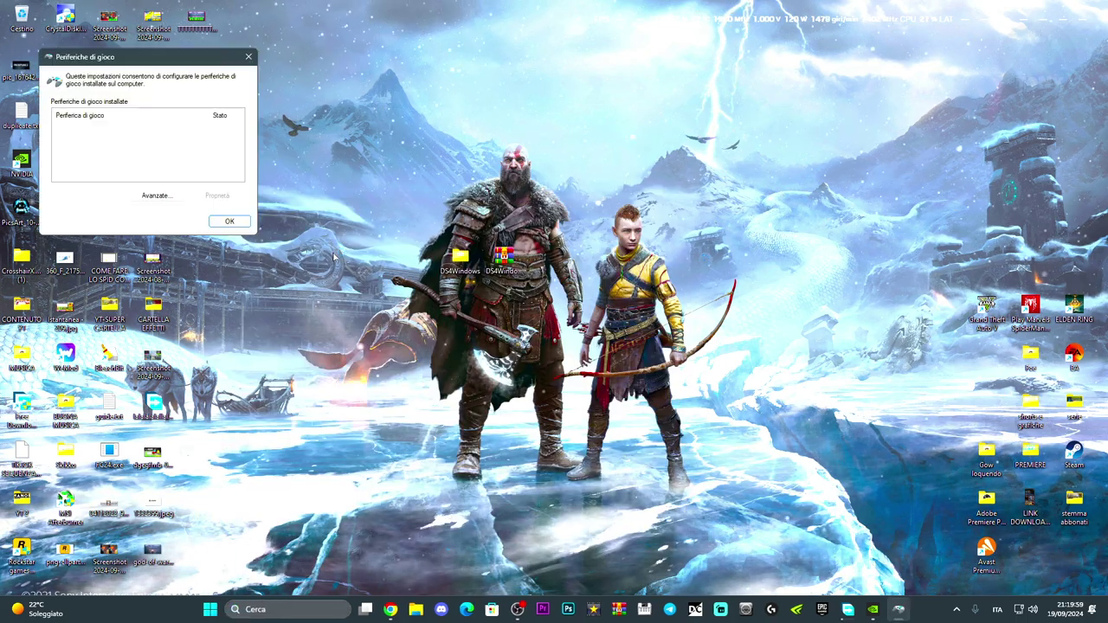
pyautogui.moveTo(175, 65); pyautogui.dragTo(404, 145)
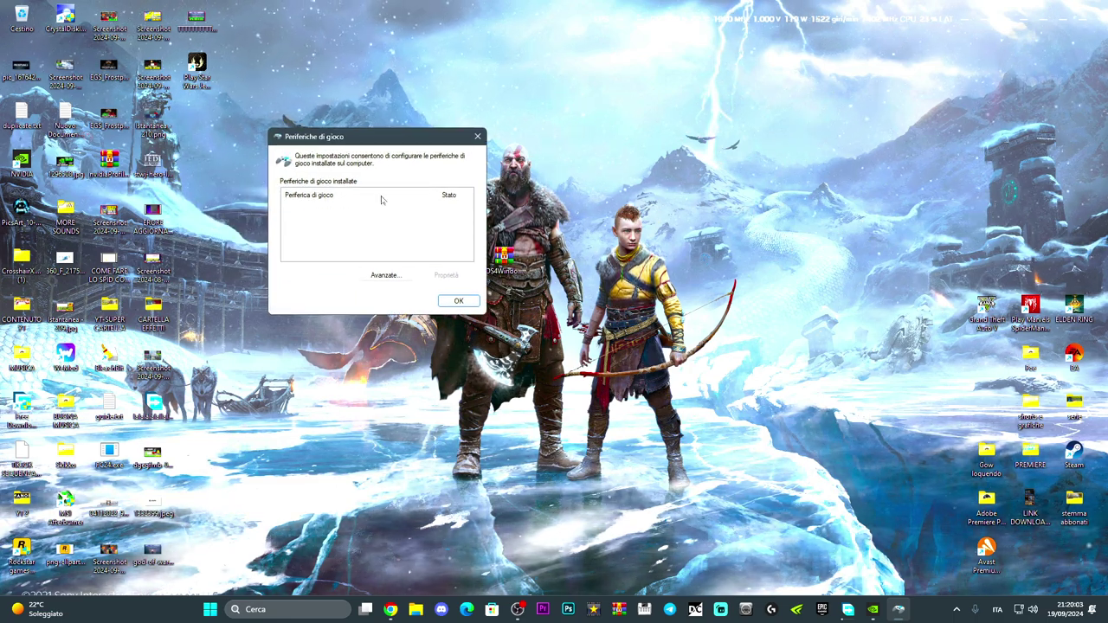
pyautogui.click(394, 276)
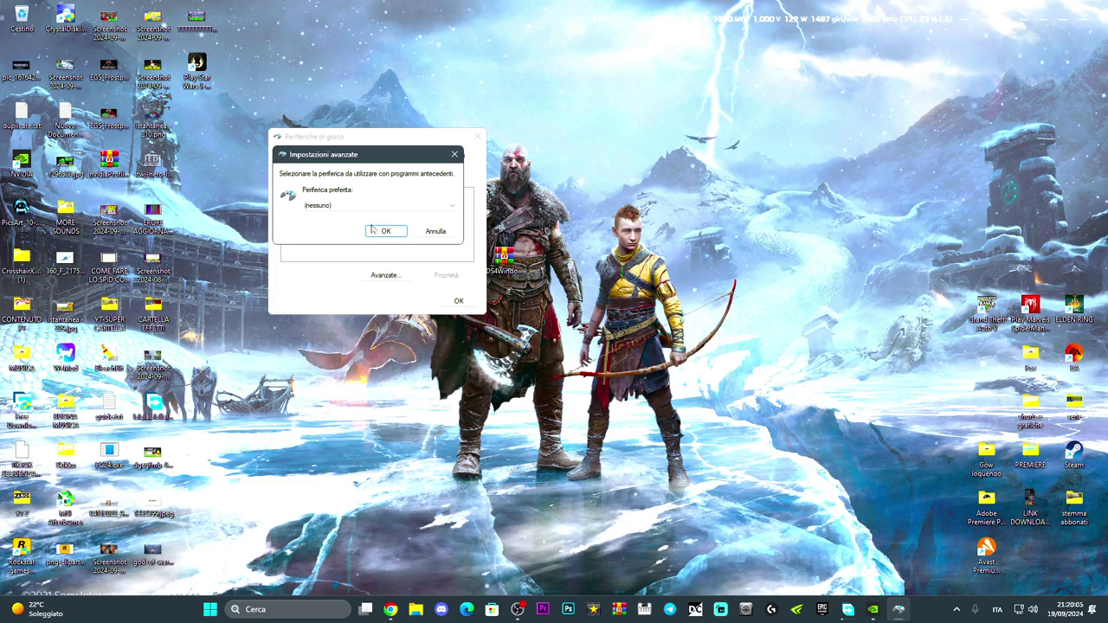
pyautogui.click(330, 205)
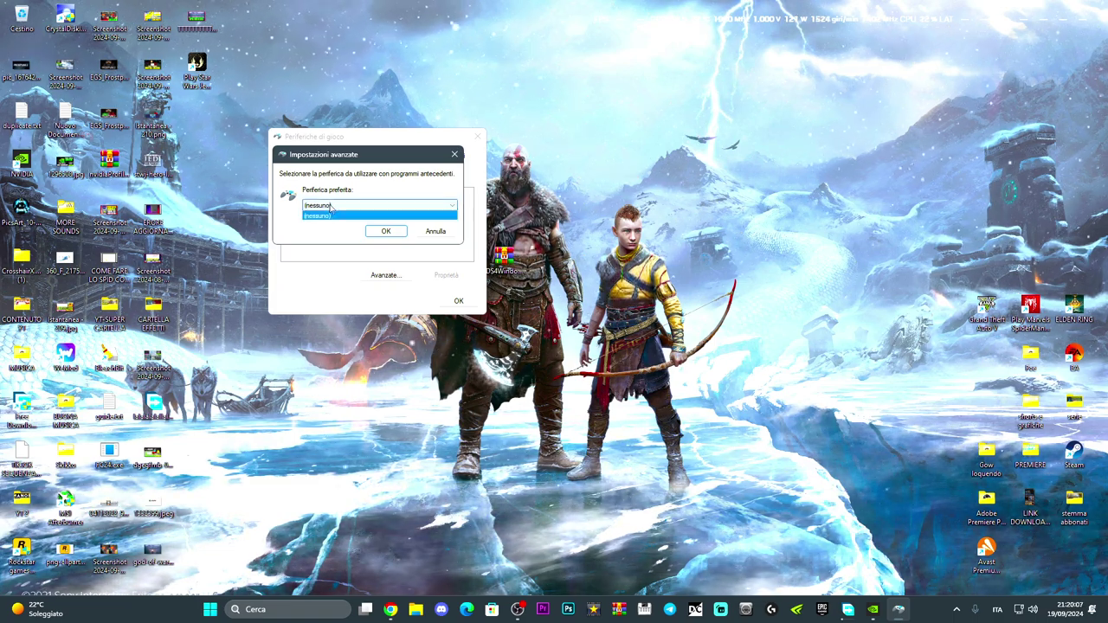
pyautogui.click(330, 207)
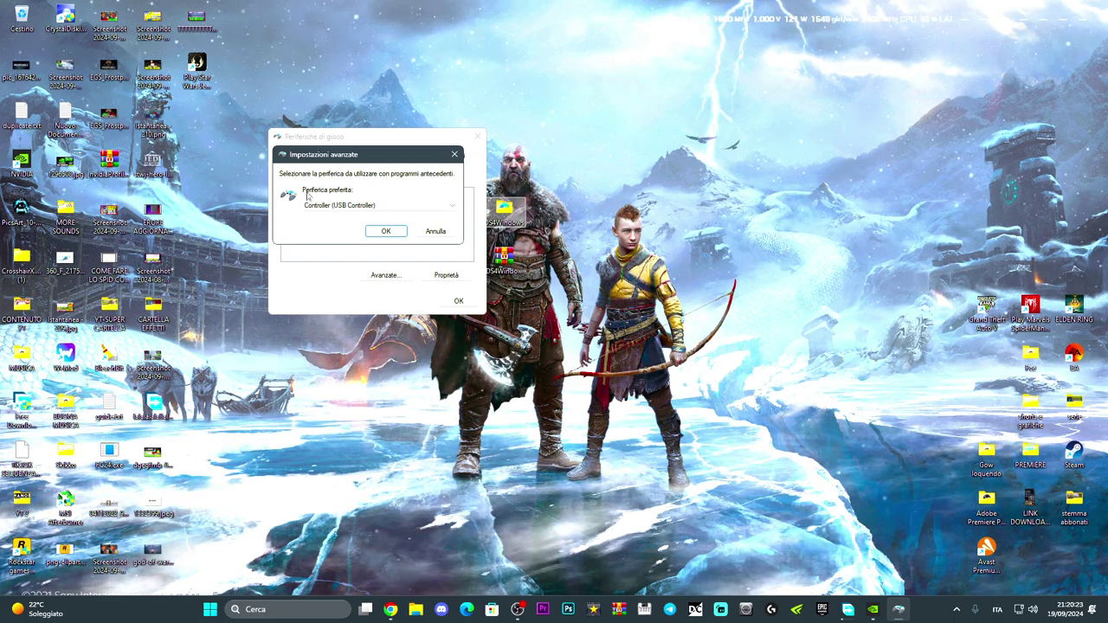
pyautogui.click(329, 206)
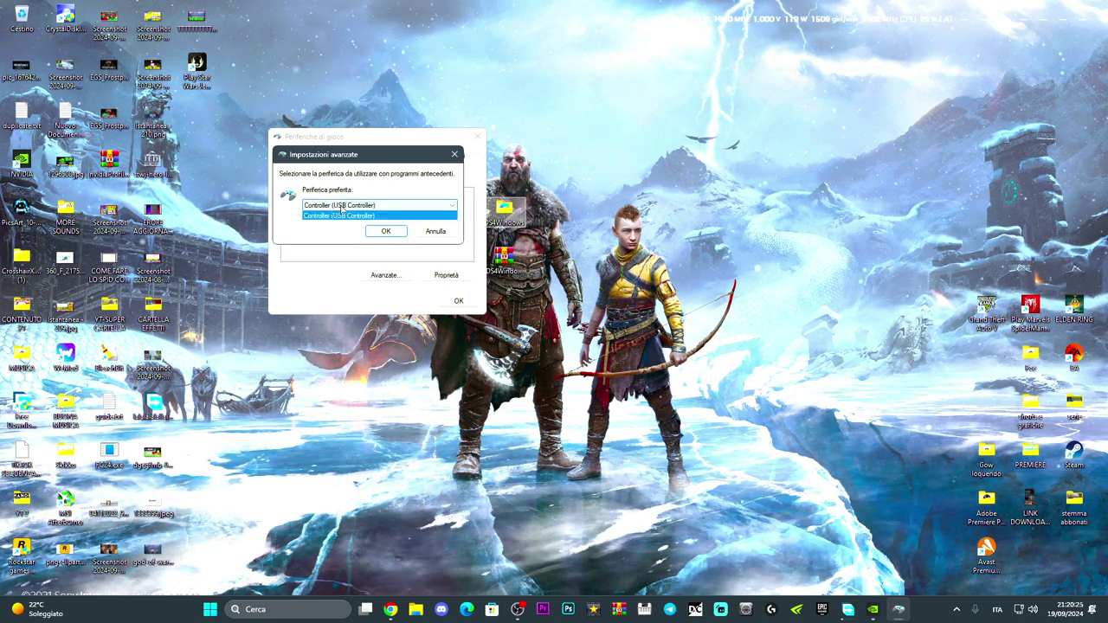
pyautogui.click(336, 210)
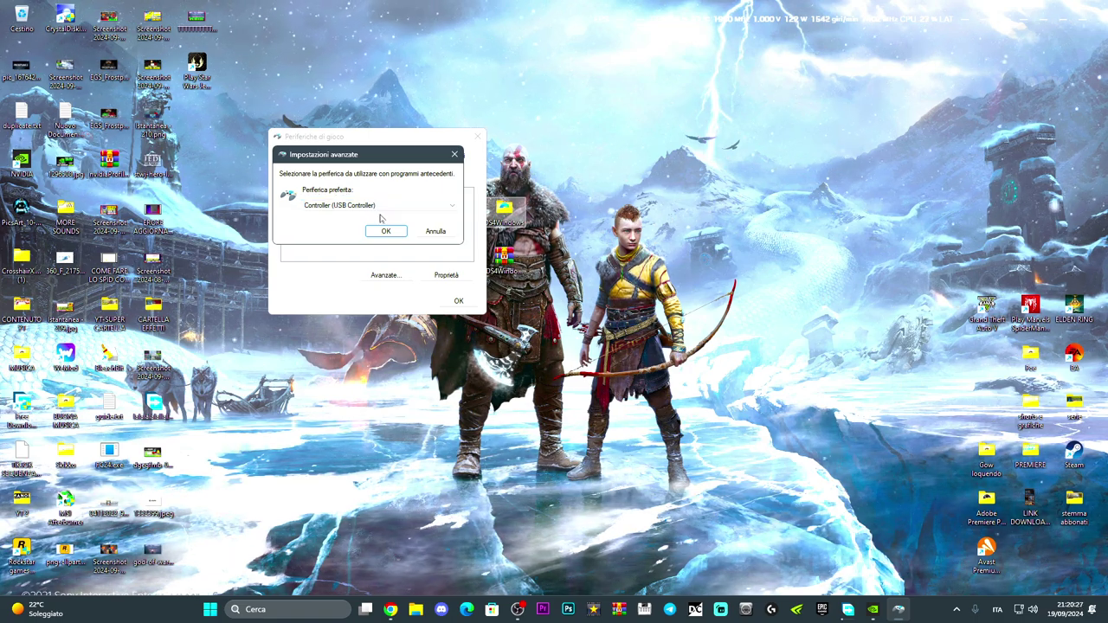
pyautogui.moveTo(395, 156); pyautogui.dragTo(335, 191)
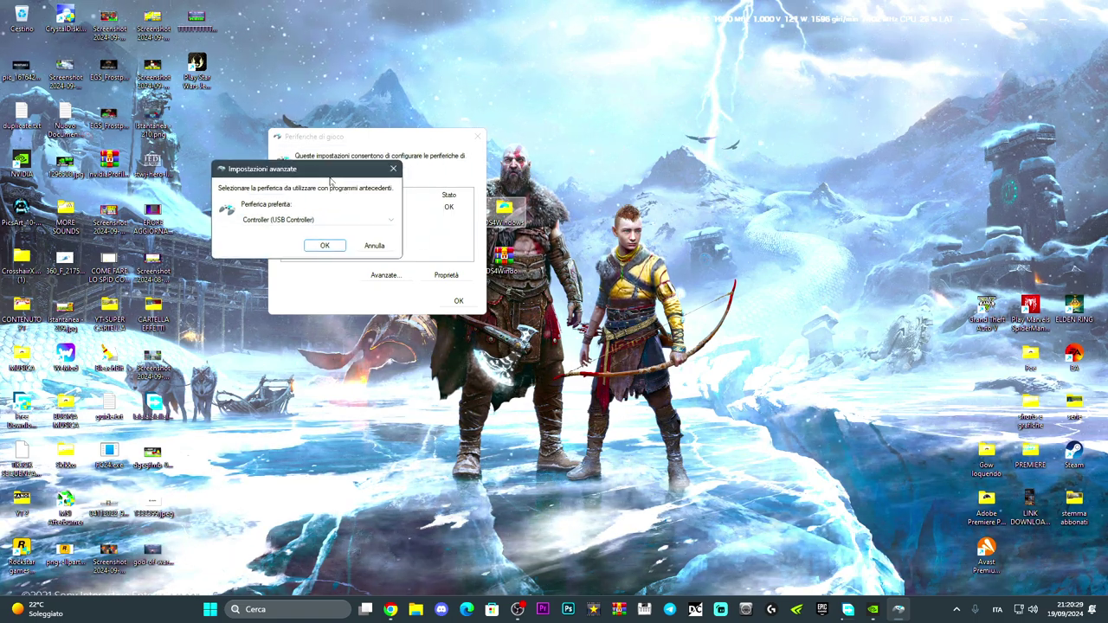
pyautogui.click(321, 246)
# - View the test page in the USB controller's properties, and close the game device windows
pyautogui.click(445, 276)
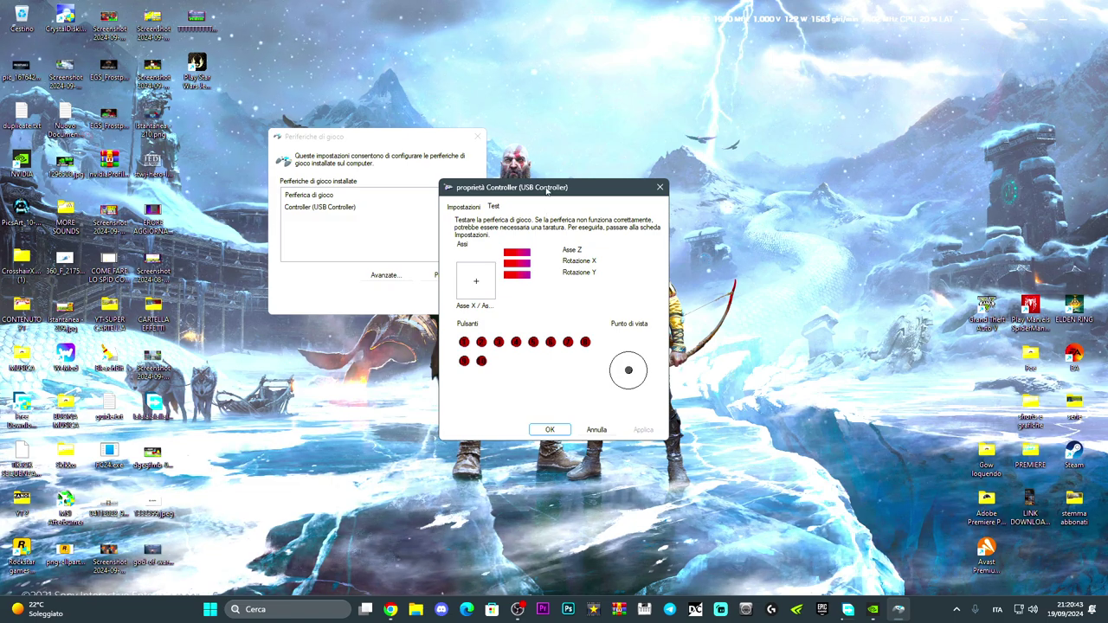
pyautogui.moveTo(547, 190); pyautogui.dragTo(588, 172)
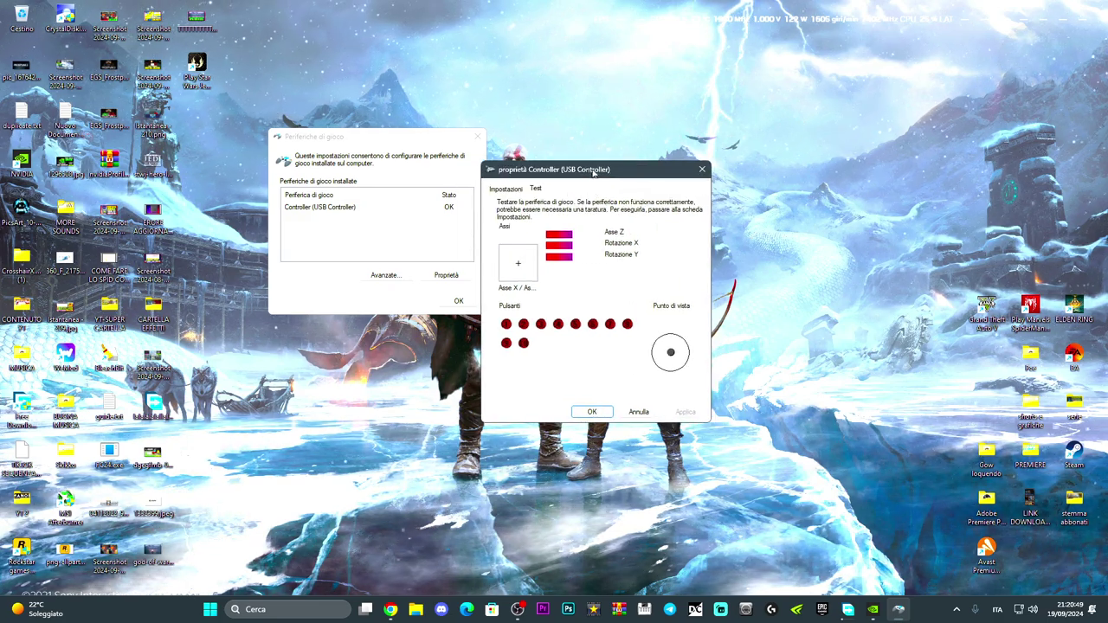
pyautogui.click(701, 169)
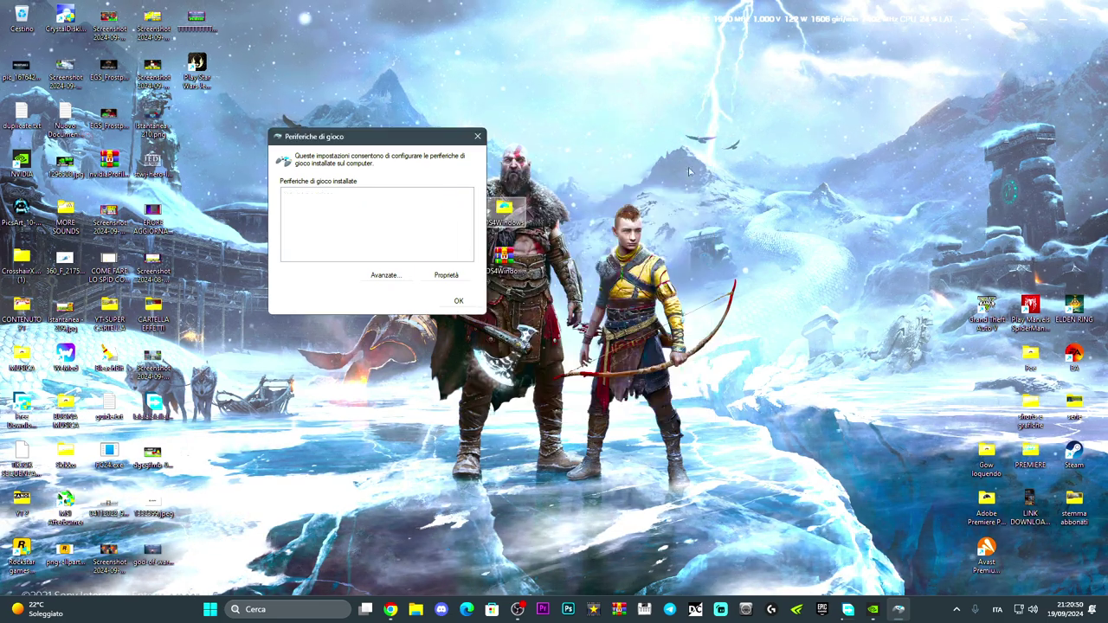
pyautogui.click(475, 136)
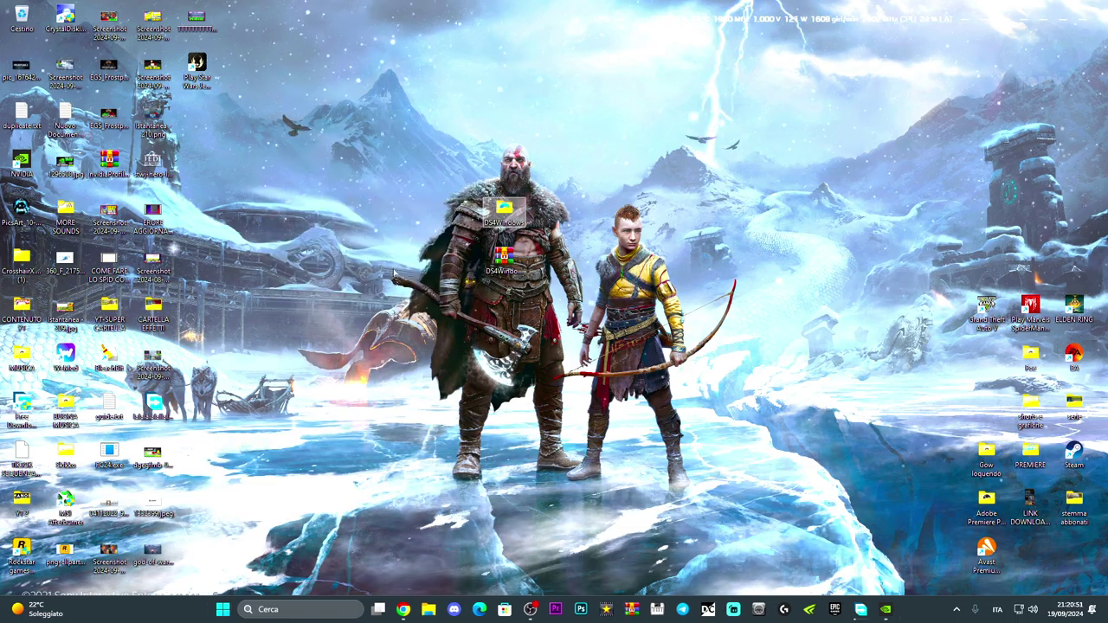
# - Open Device Manager and expand the Periferiche XBOX 360 category
pyautogui.rightClick(223, 612)
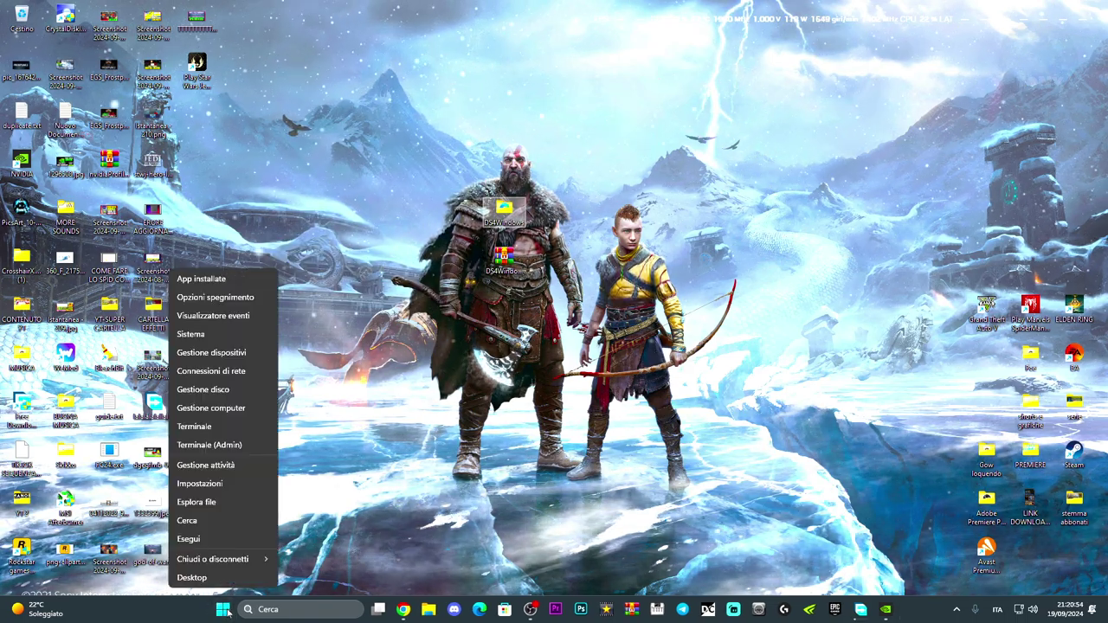
pyautogui.click(212, 354)
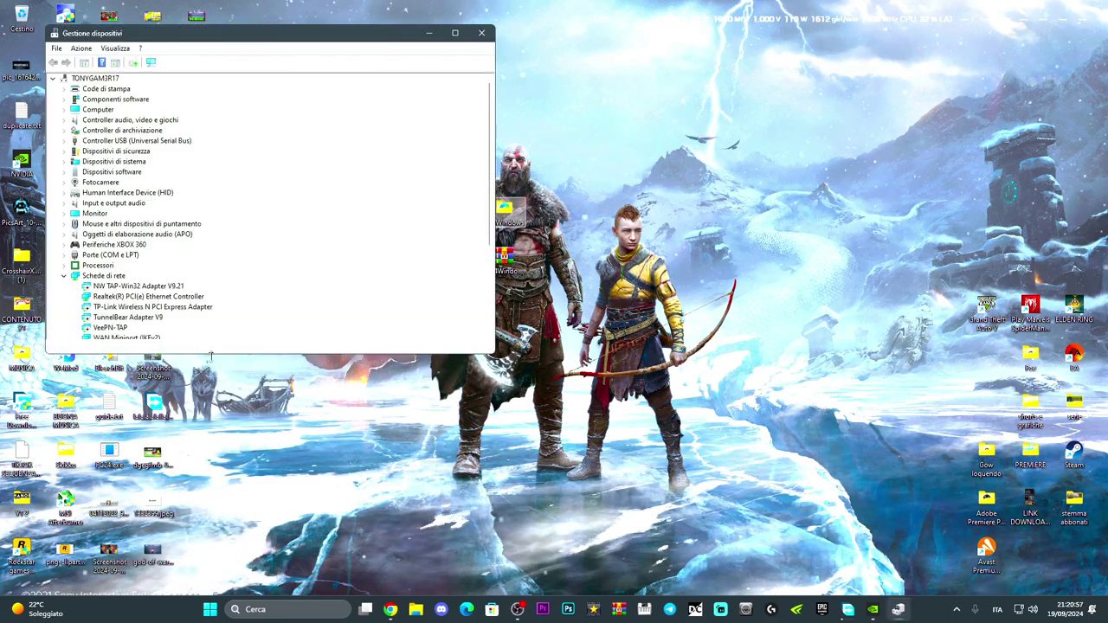
pyautogui.click(119, 246)
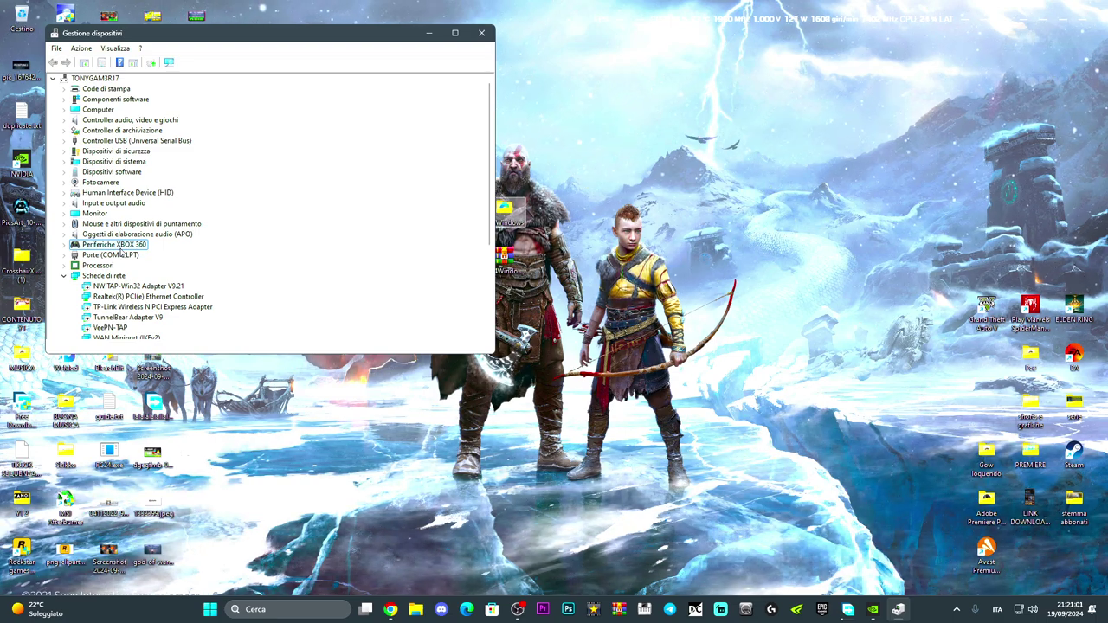
pyautogui.click(64, 245)
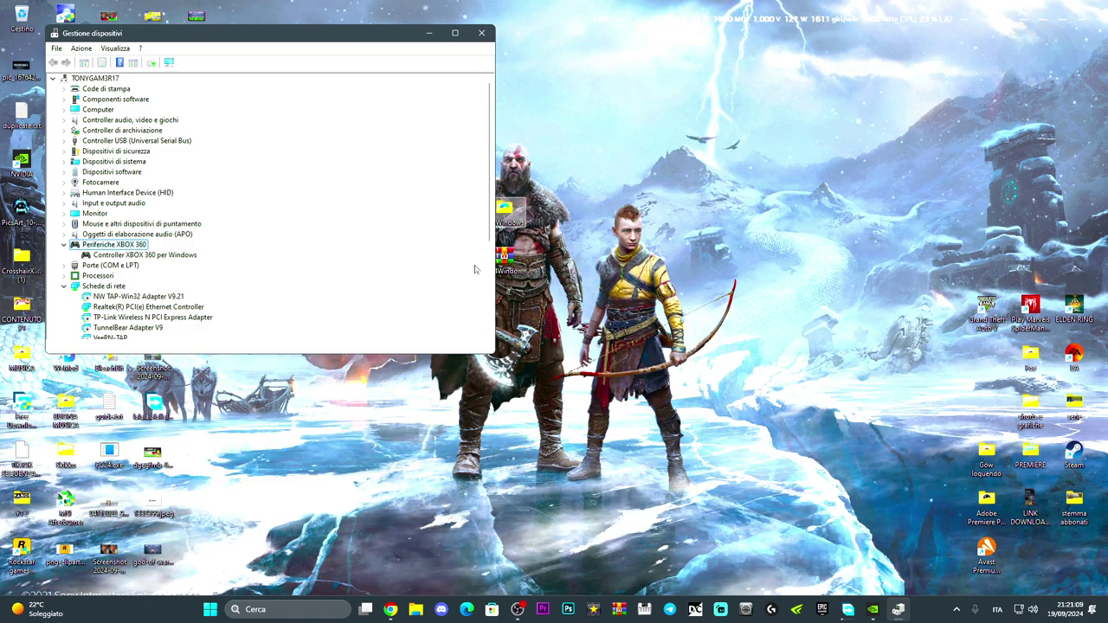
# - Update the driver of Controller XBOX 360 per Windows by choosing the compatible model from the drivers available on the computer
pyautogui.click(136, 255)
pyautogui.rightClick(137, 257)
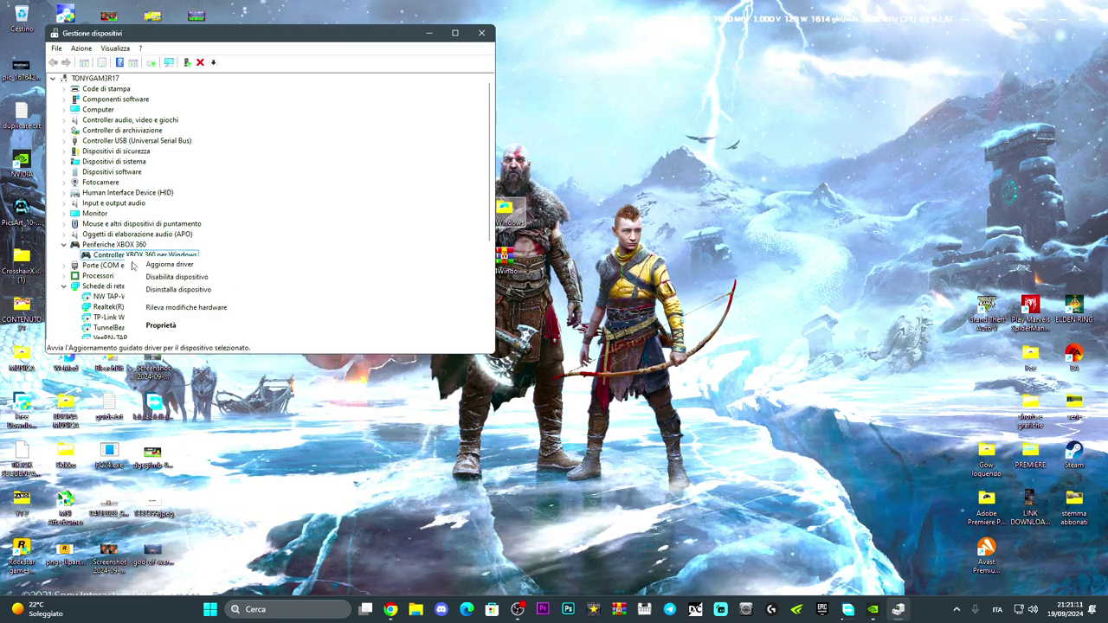
pyautogui.click(152, 266)
pyautogui.click(174, 223)
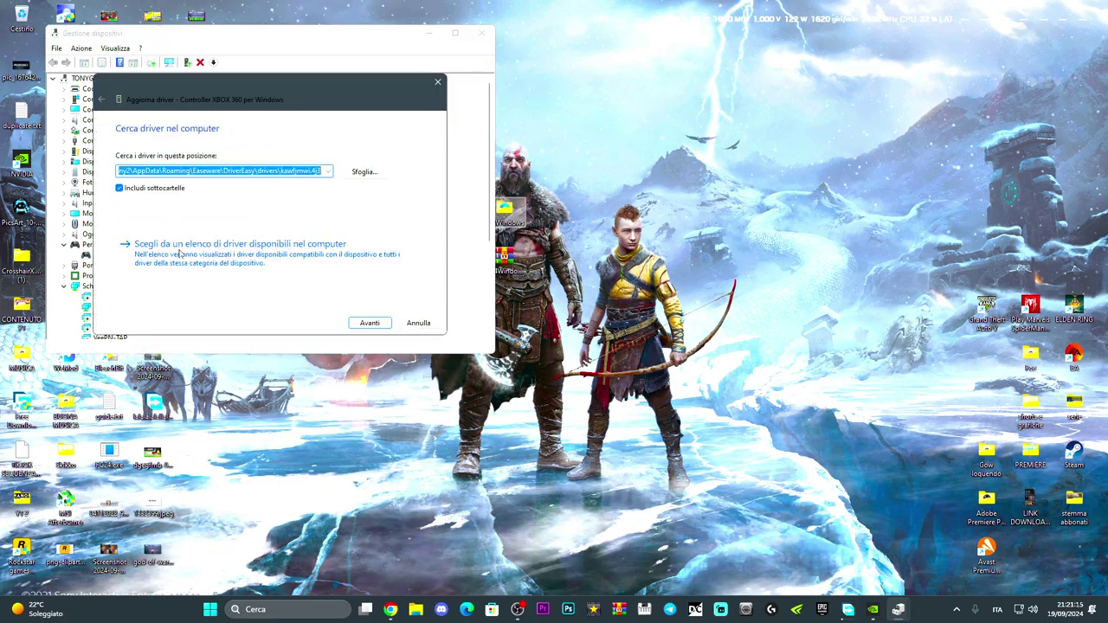
pyautogui.click(159, 254)
pyautogui.click(187, 227)
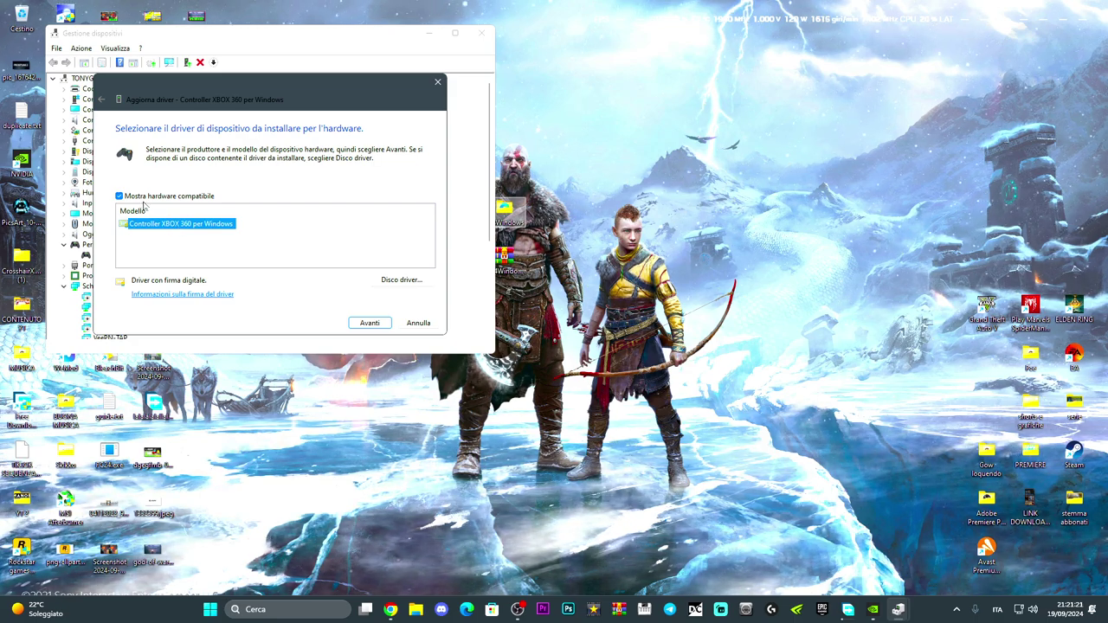
pyautogui.click(361, 325)
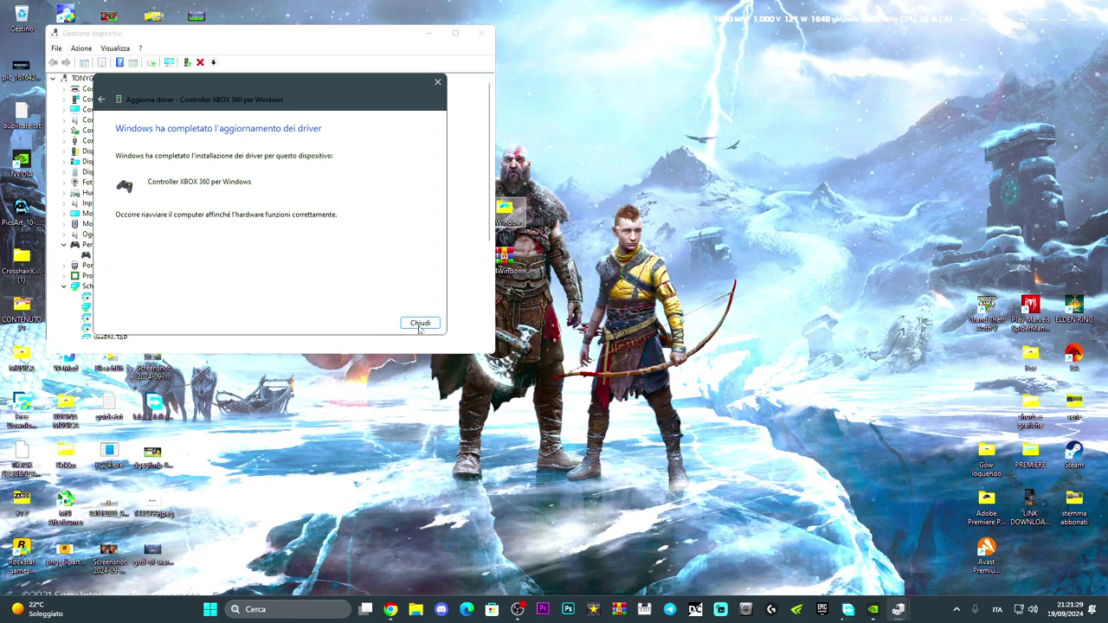
# - Finish the driver update without restarting the computer, and close Device Manager
pyautogui.click(420, 323)
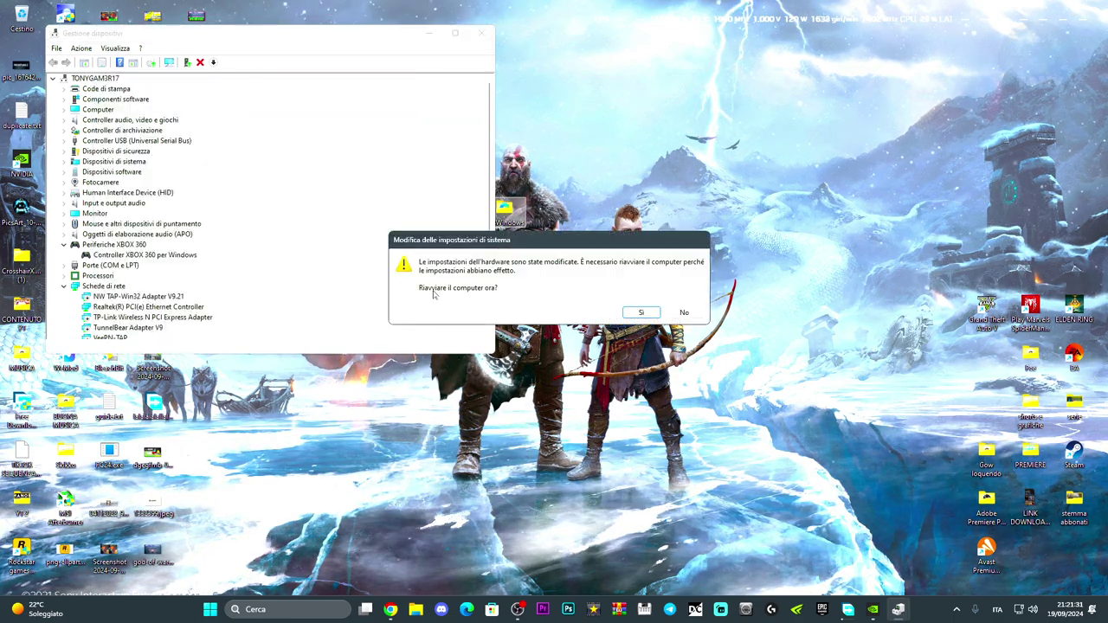
pyautogui.click(684, 312)
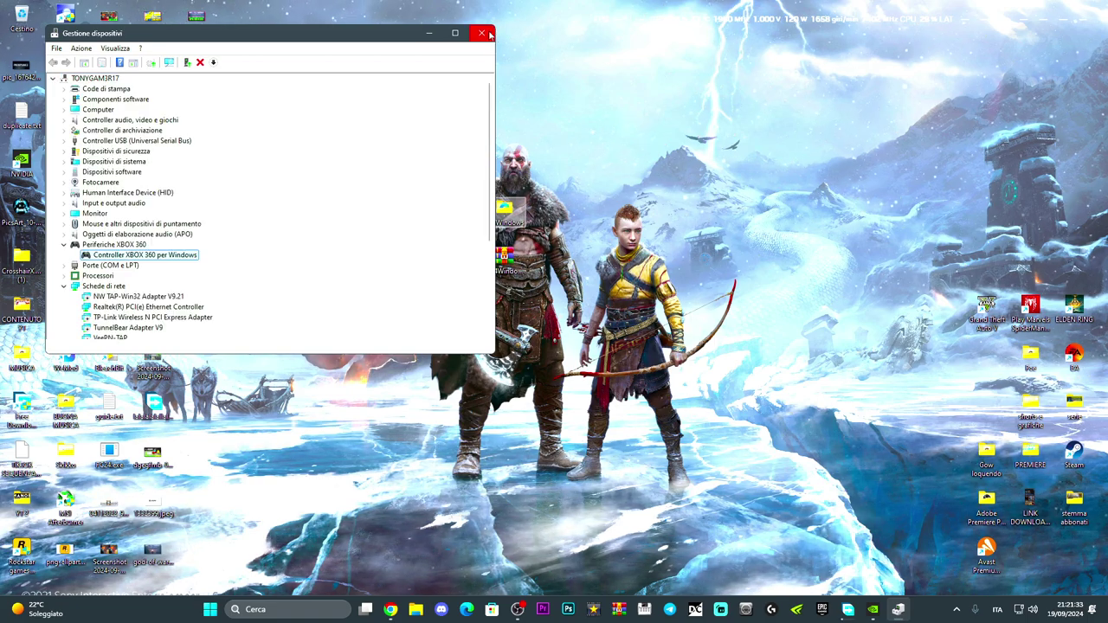
pyautogui.click(489, 34)
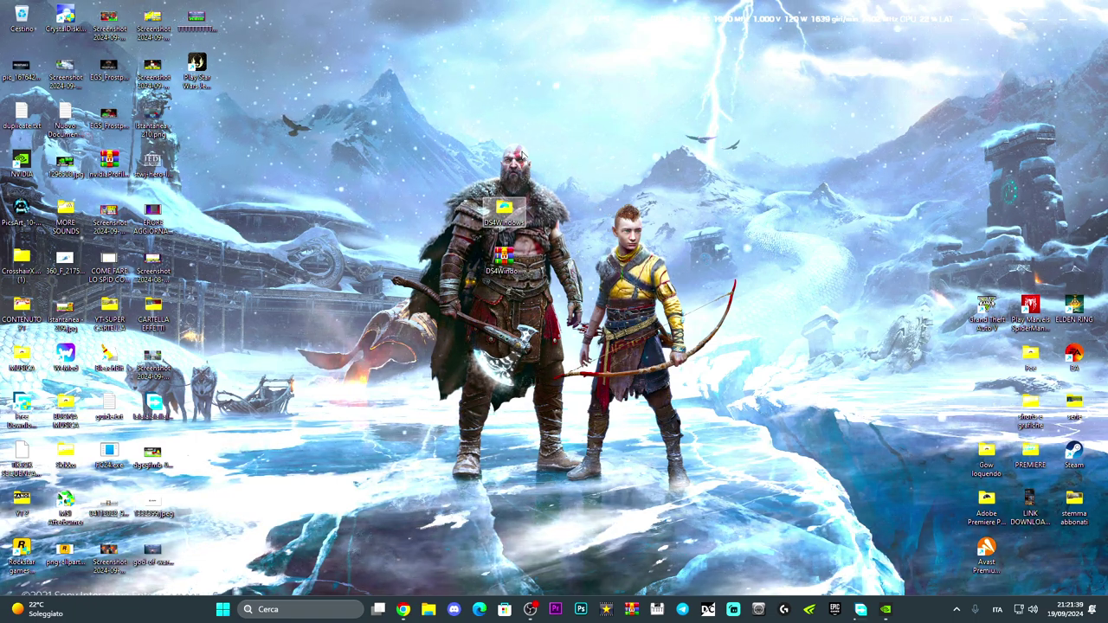
# - Switch to Chrome to view the PlayStation Accessories and DS4Windows download pages, and minimize the browser
pyautogui.click(402, 609)
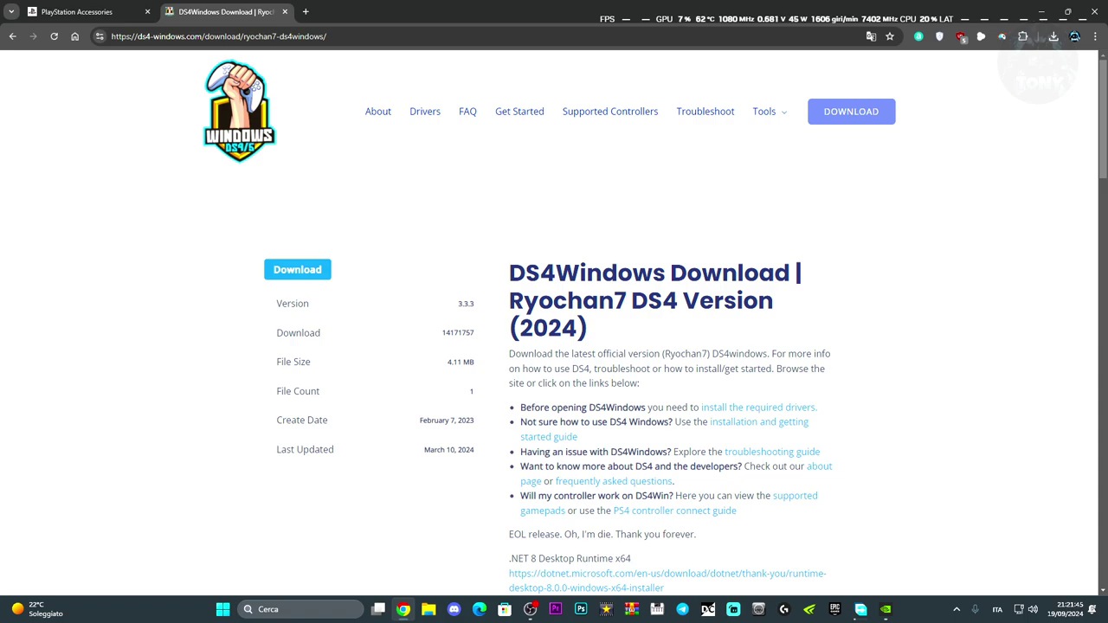
pyautogui.click(71, 10)
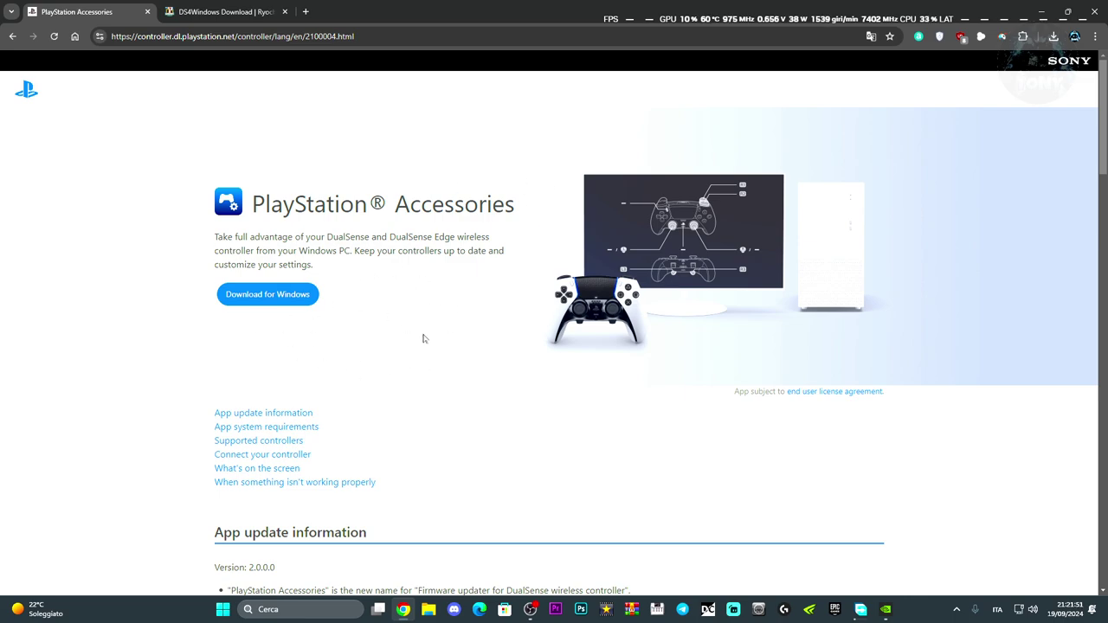
pyautogui.click(225, 11)
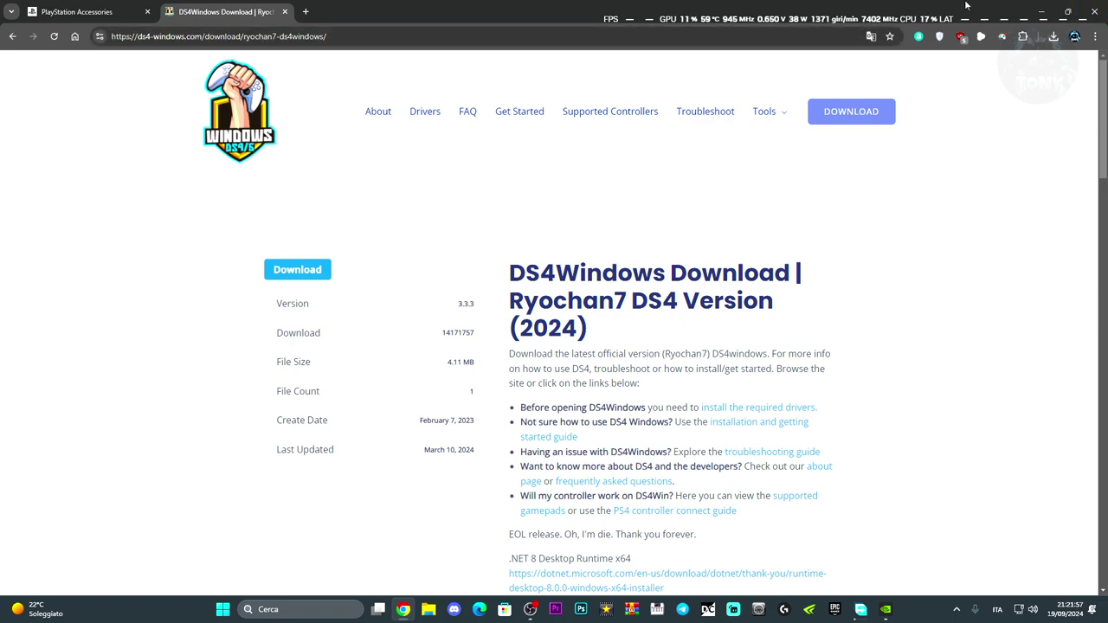
pyautogui.hotkey('ctrl', 'Tab')
pyautogui.hotkey('ctrl', 'Tab')
pyautogui.click(1040, 7)
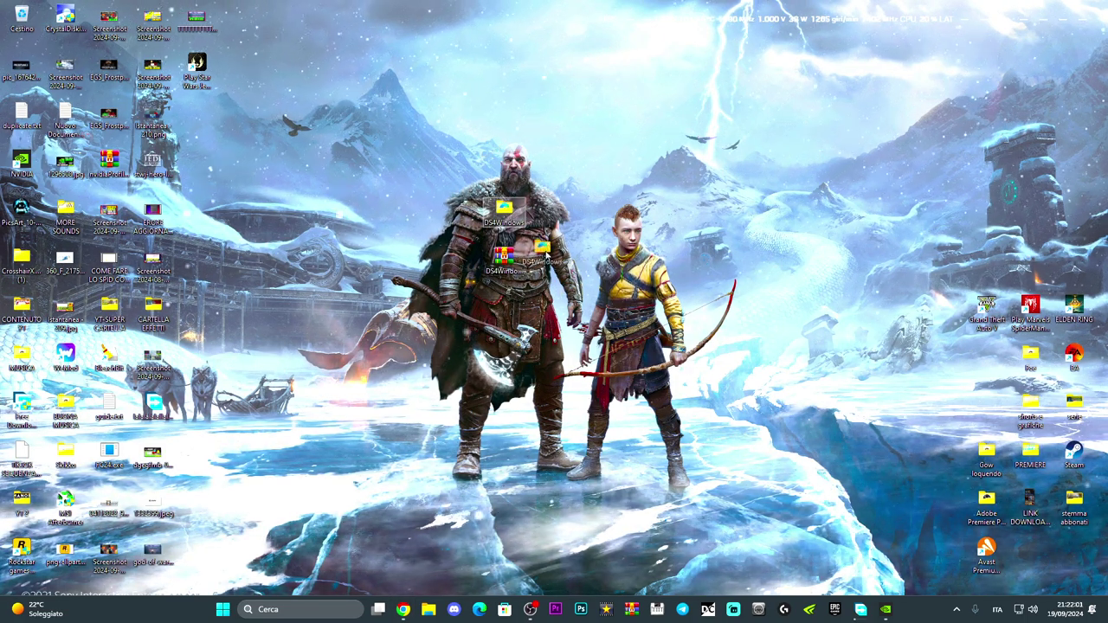
# - Place the DS4Windows folder beside its archive on the desktop, and launch DS4Windows.exe from it
pyautogui.moveTo(511, 204); pyautogui.dragTo(553, 258)
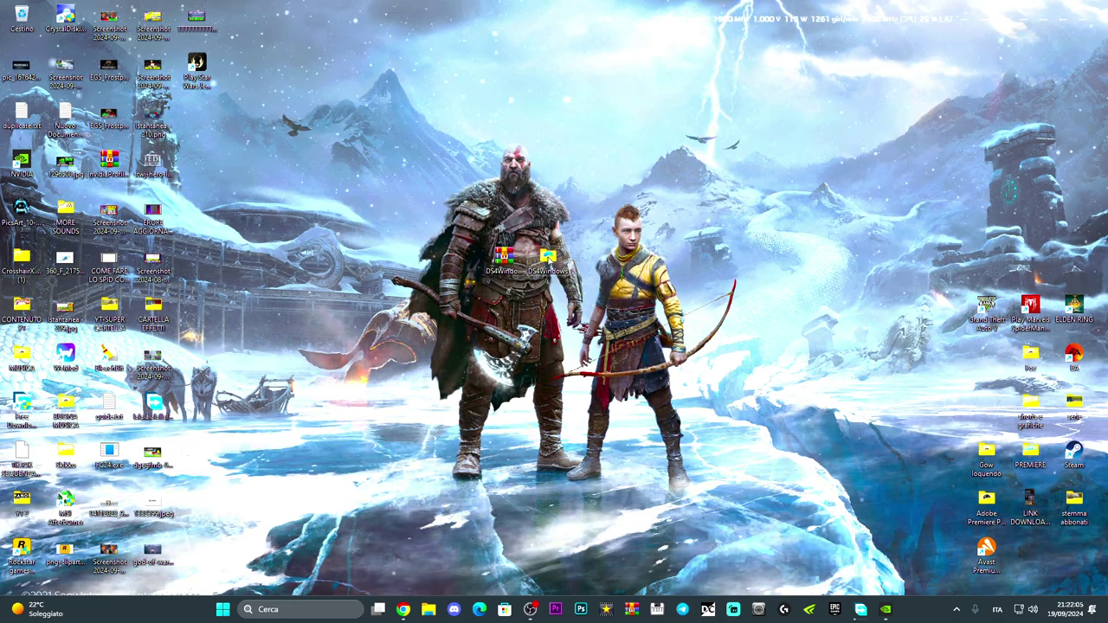
pyautogui.doubleClick(548, 257)
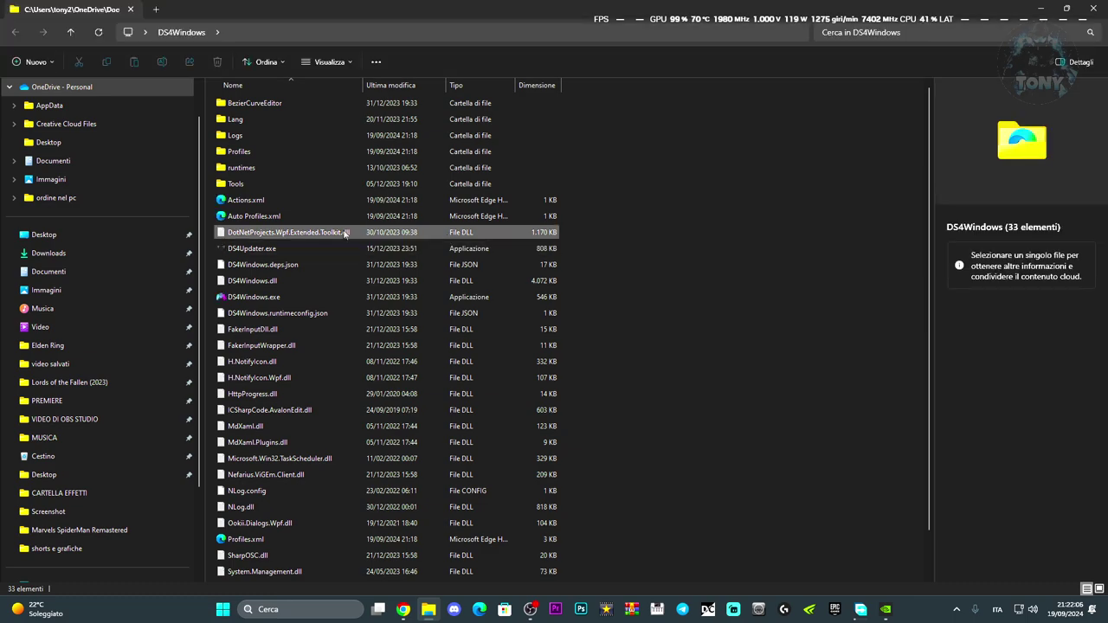
pyautogui.click(268, 298)
pyautogui.doubleClick(293, 302)
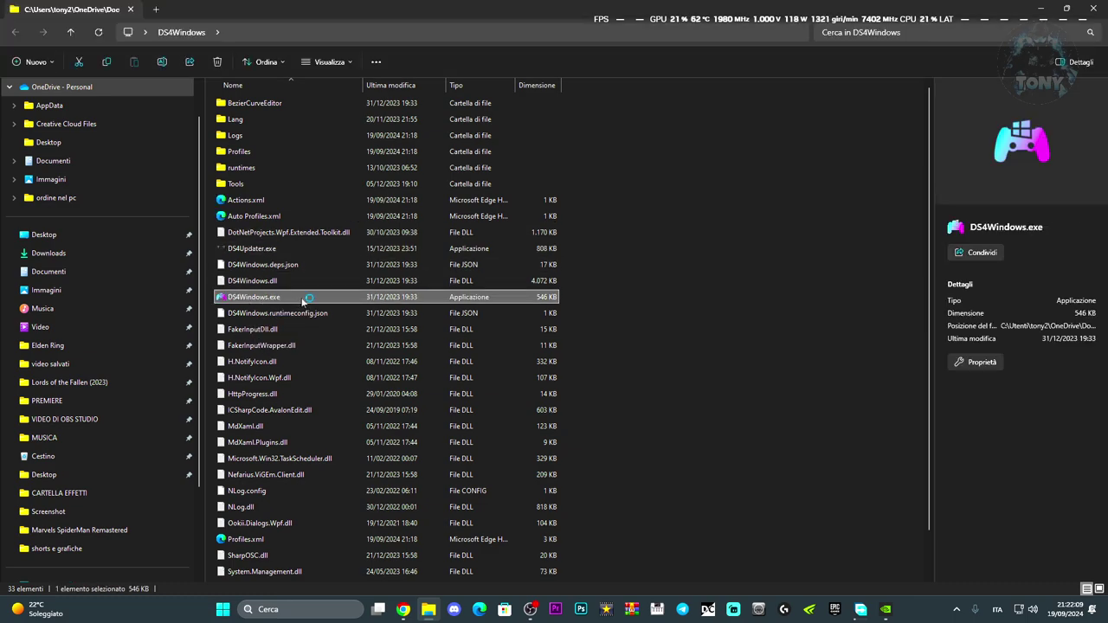
pyautogui.click(1052, 6)
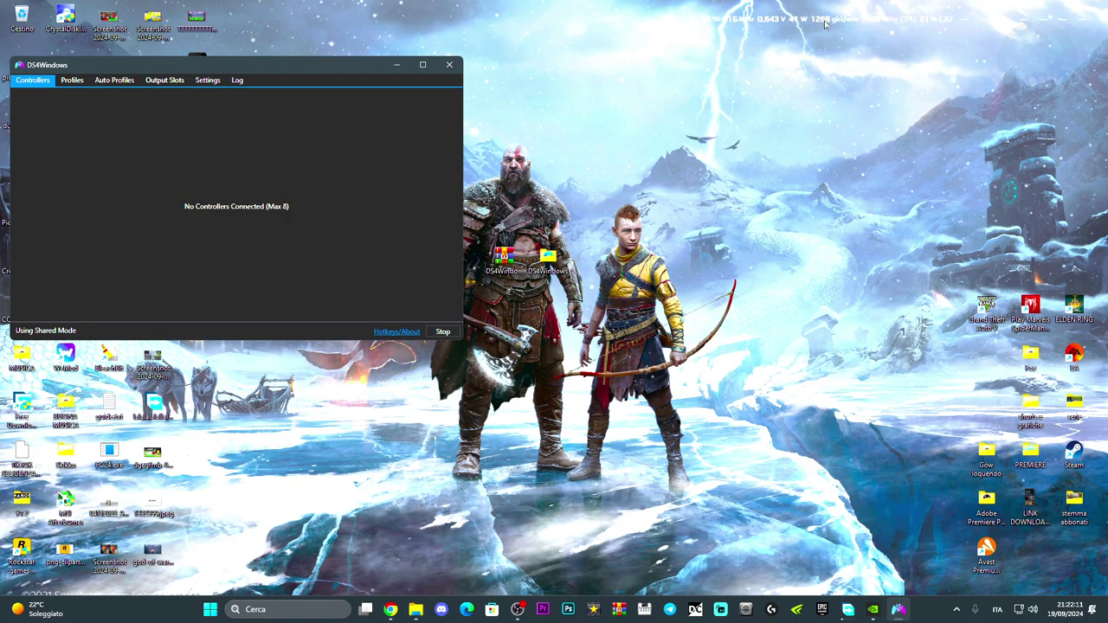
pyautogui.moveTo(285, 67); pyautogui.dragTo(531, 82)
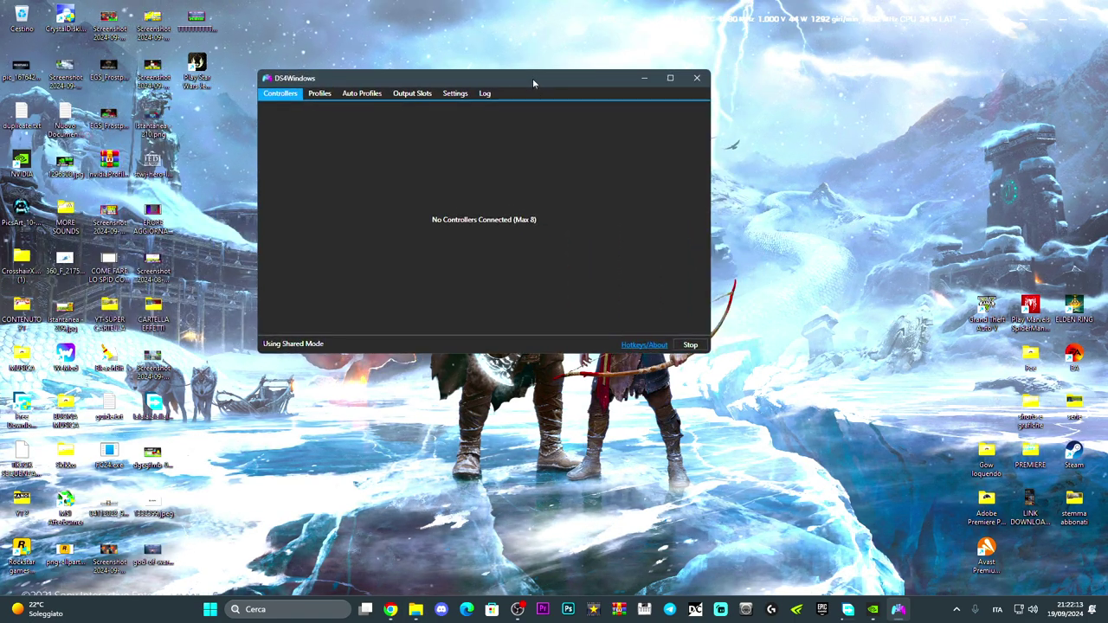
# - Review the Controllers, Profiles and Auto Profiles sections of DS4Windows, and close the program
pyautogui.click(319, 92)
pyautogui.click(361, 93)
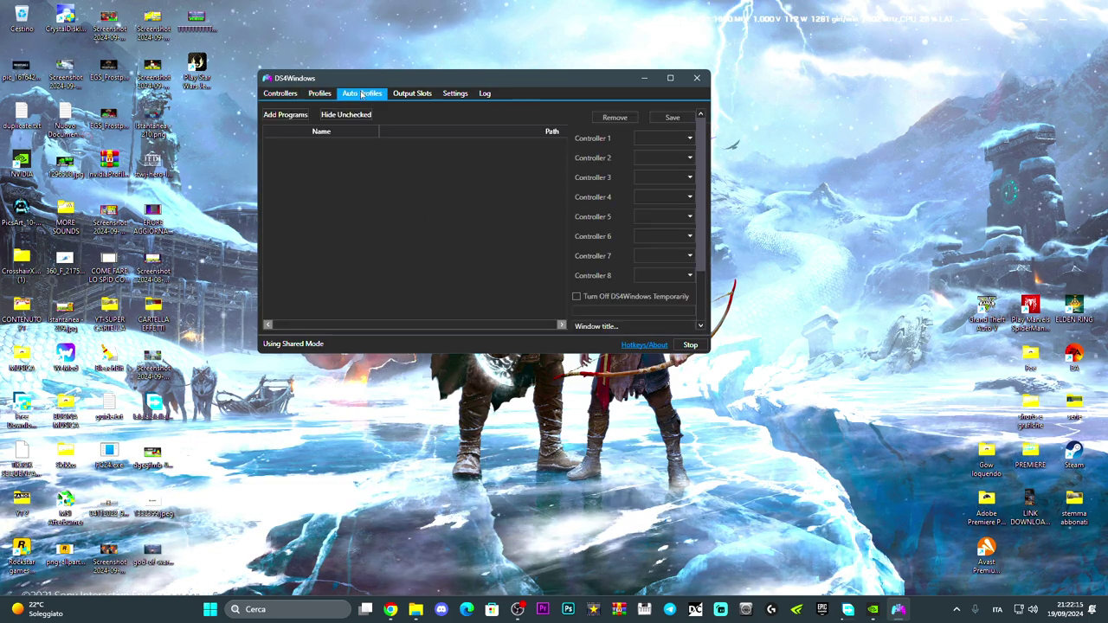
pyautogui.click(280, 92)
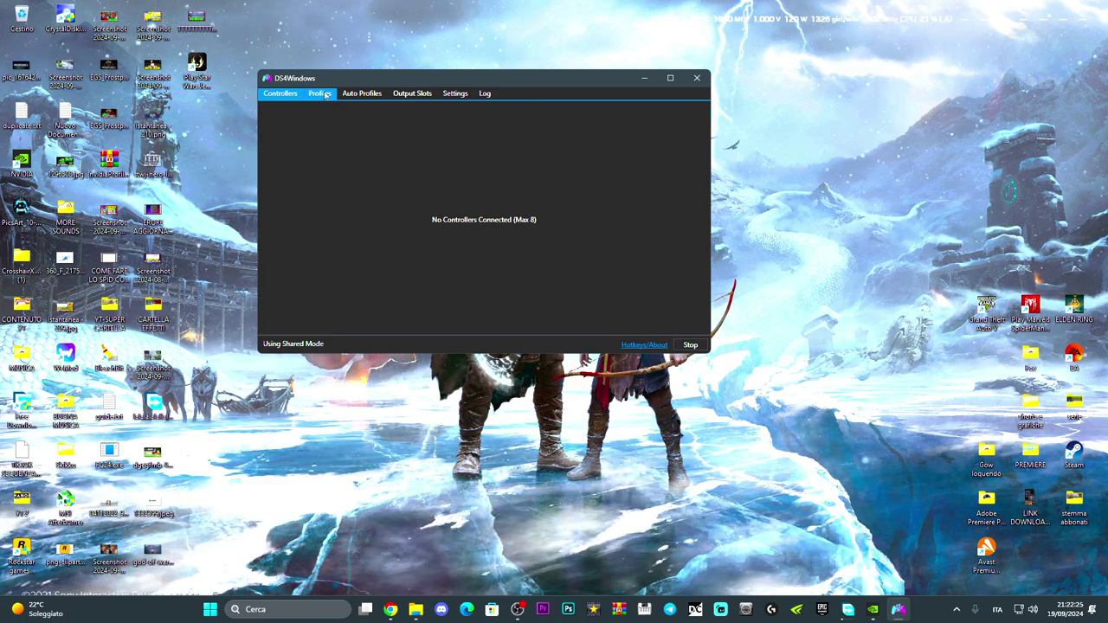
pyautogui.click(362, 93)
pyautogui.hotkey('alt', 'F4')
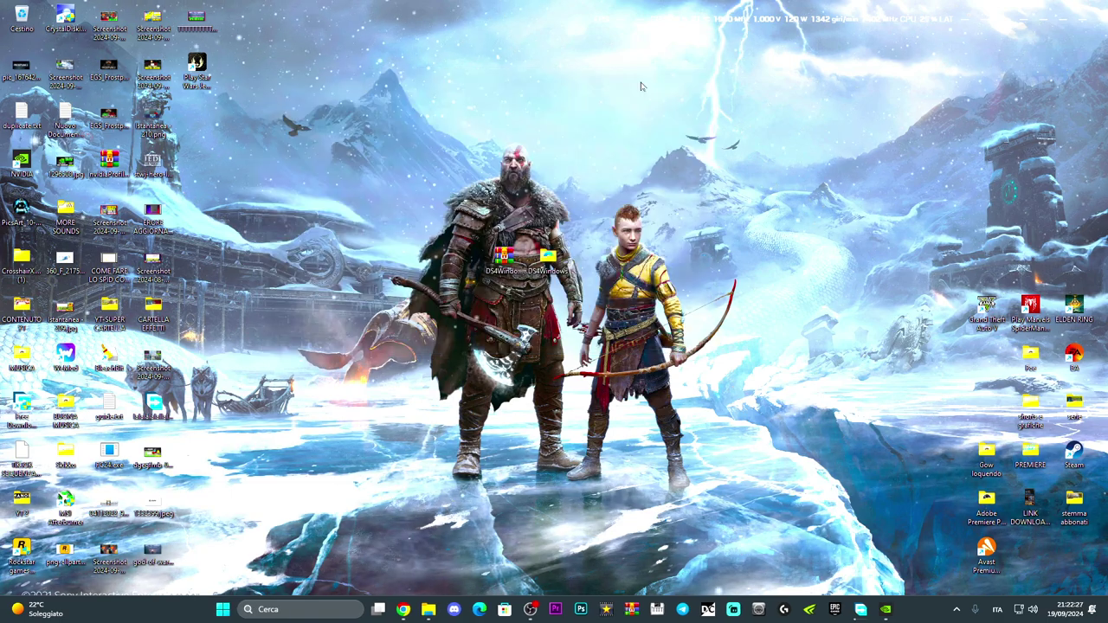
# - Switch to Chrome to view the PlayStation Accessories download page, and minimize the browser
pyautogui.click(316, 608)
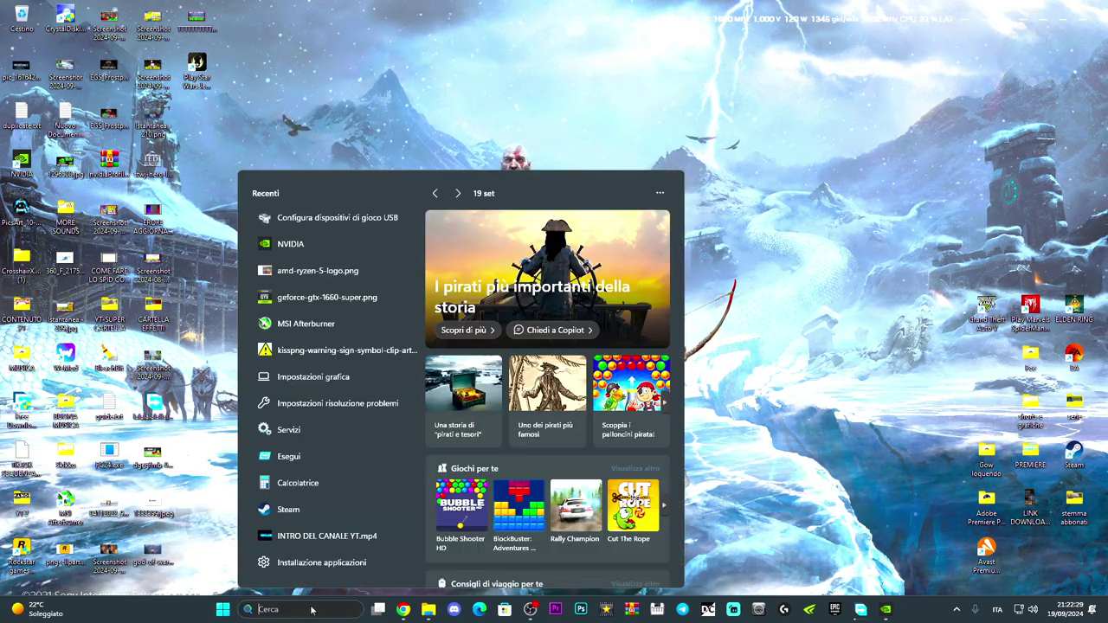
pyautogui.click(404, 610)
pyautogui.click(108, 7)
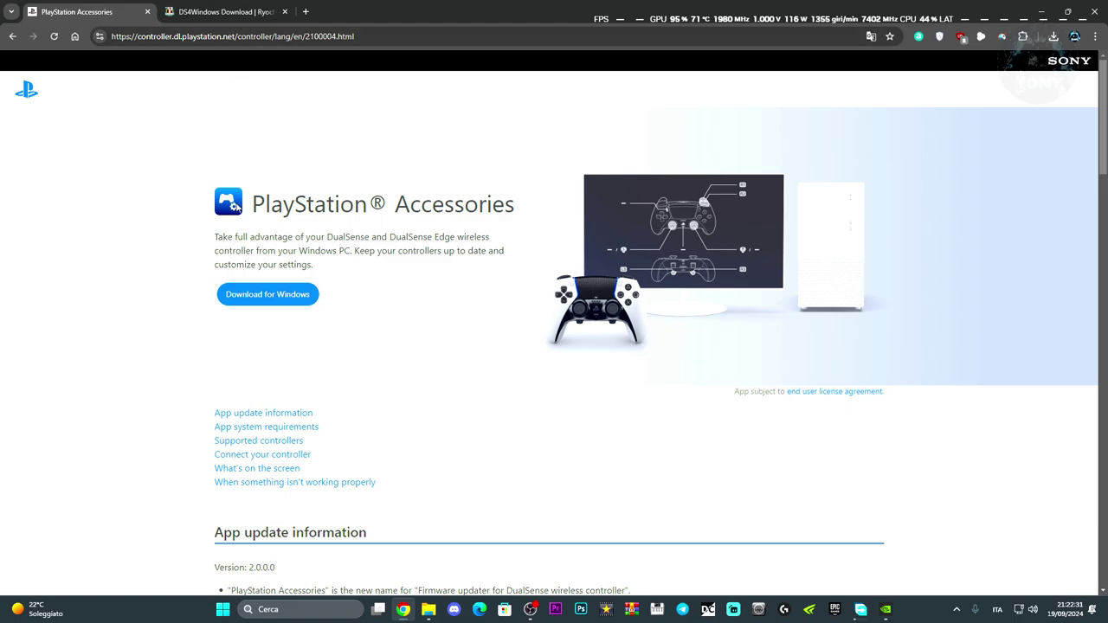
pyautogui.click(1043, 12)
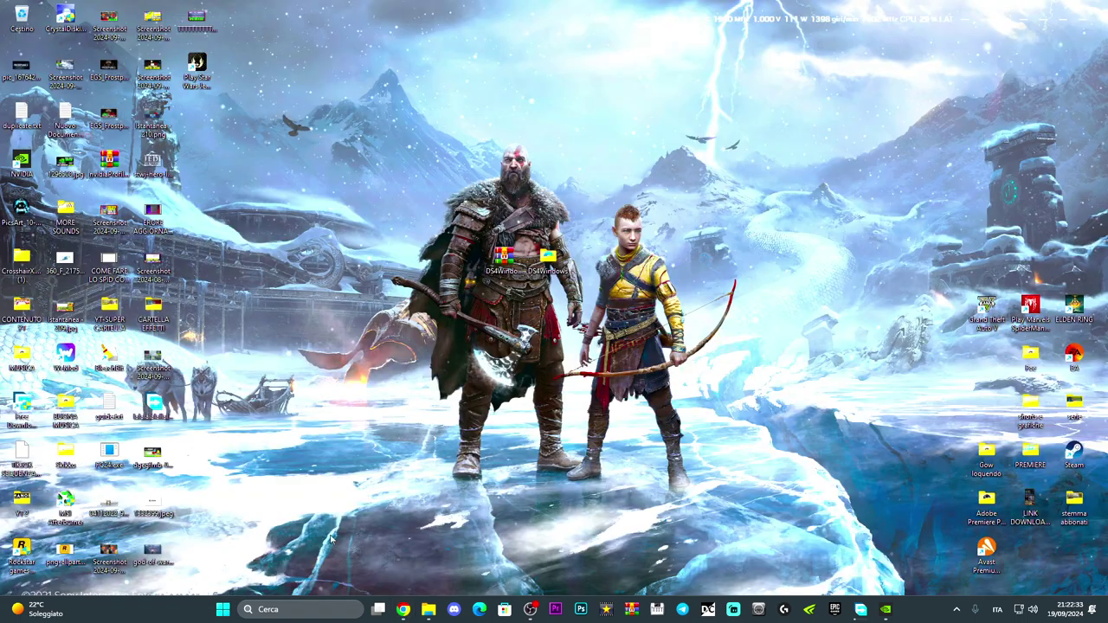
# - Find and launch the PlayStation Accessories app, and show its wired and wireless connection instructions
pyautogui.click(319, 606)
pyautogui.write('play')
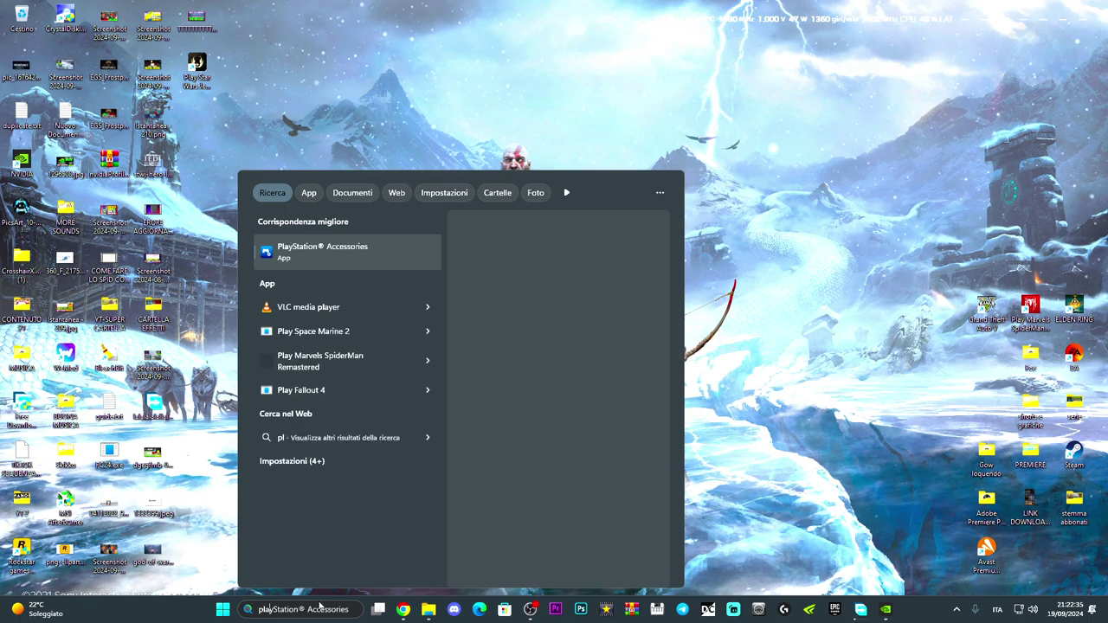
pyautogui.press('Return')
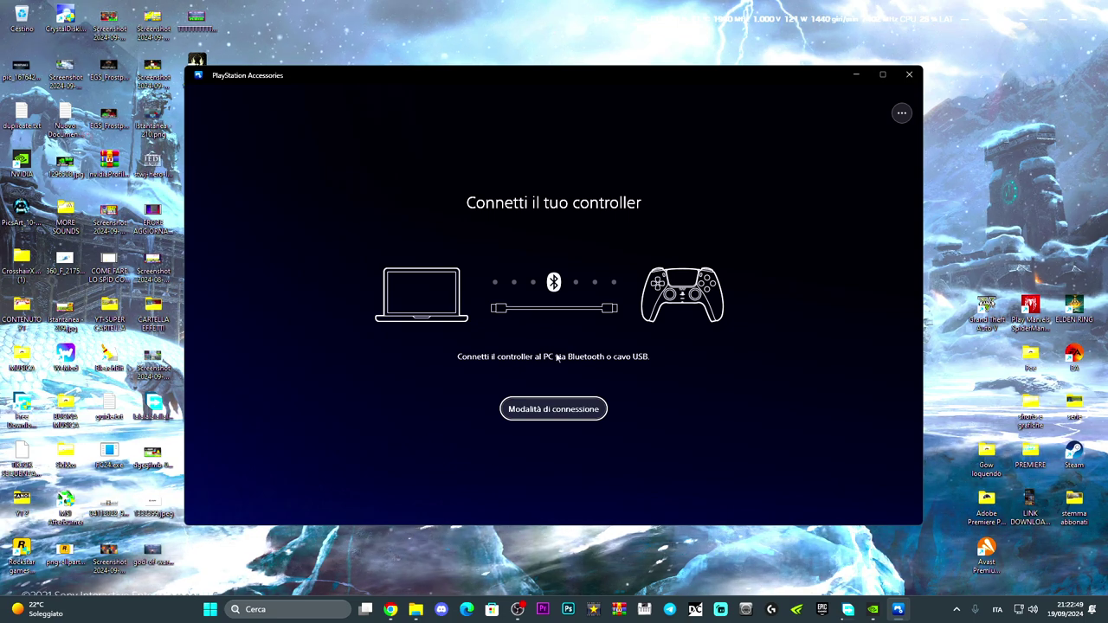
pyautogui.click(549, 412)
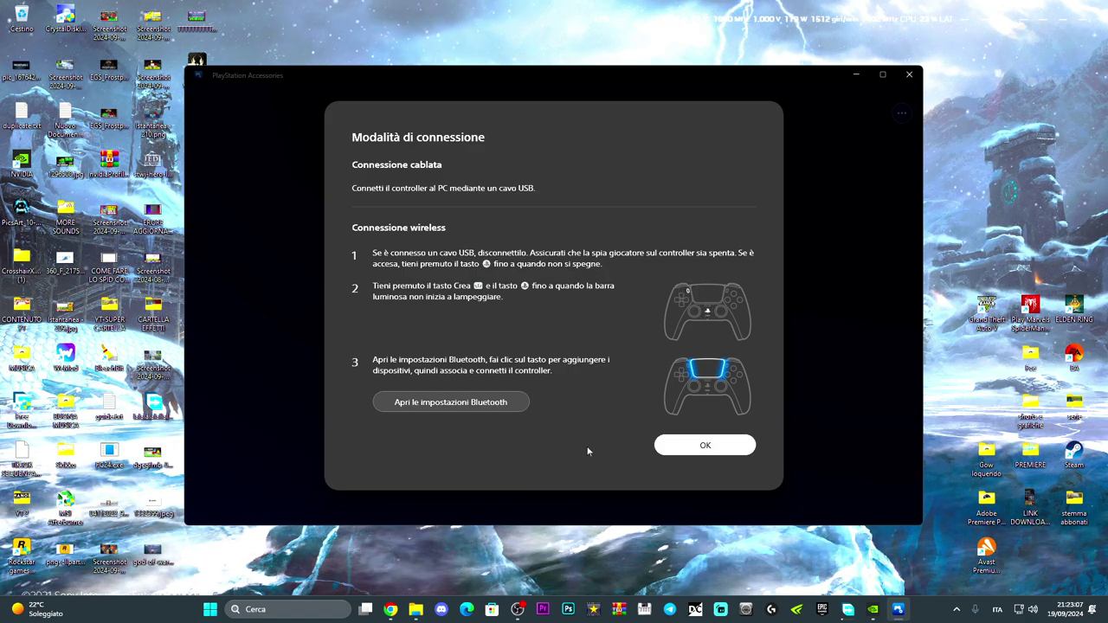
# - Open the Bluetooth settings from the connection instructions, remove the XBOX 360 For Windows device, and close Settings
pyautogui.click(450, 405)
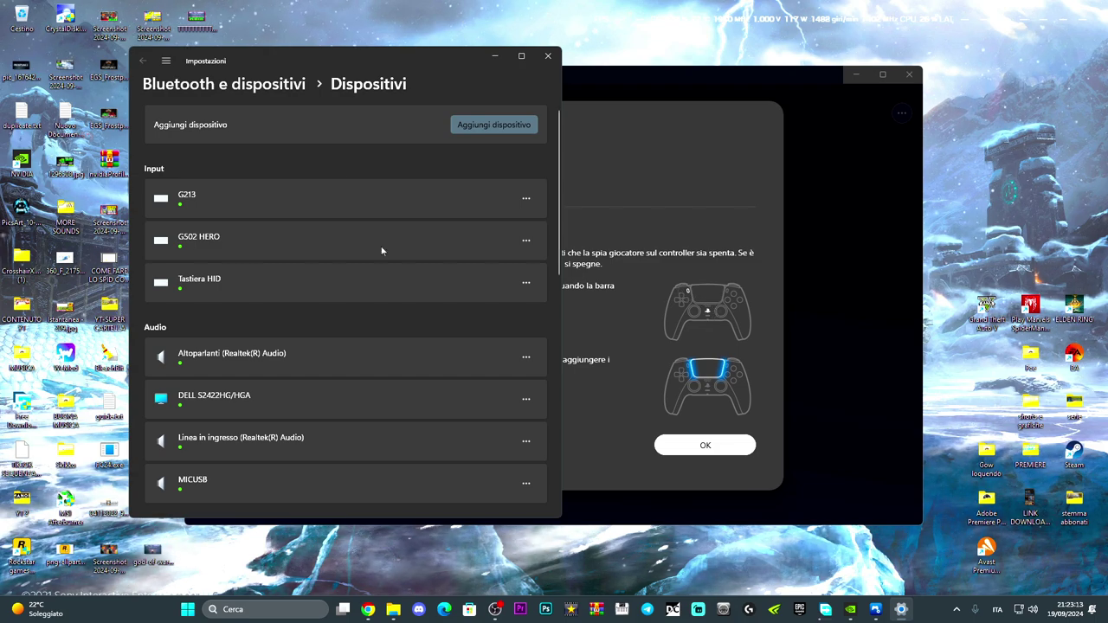
pyautogui.scroll(-1, 362, 261)
pyautogui.scroll(-3, 362, 263)
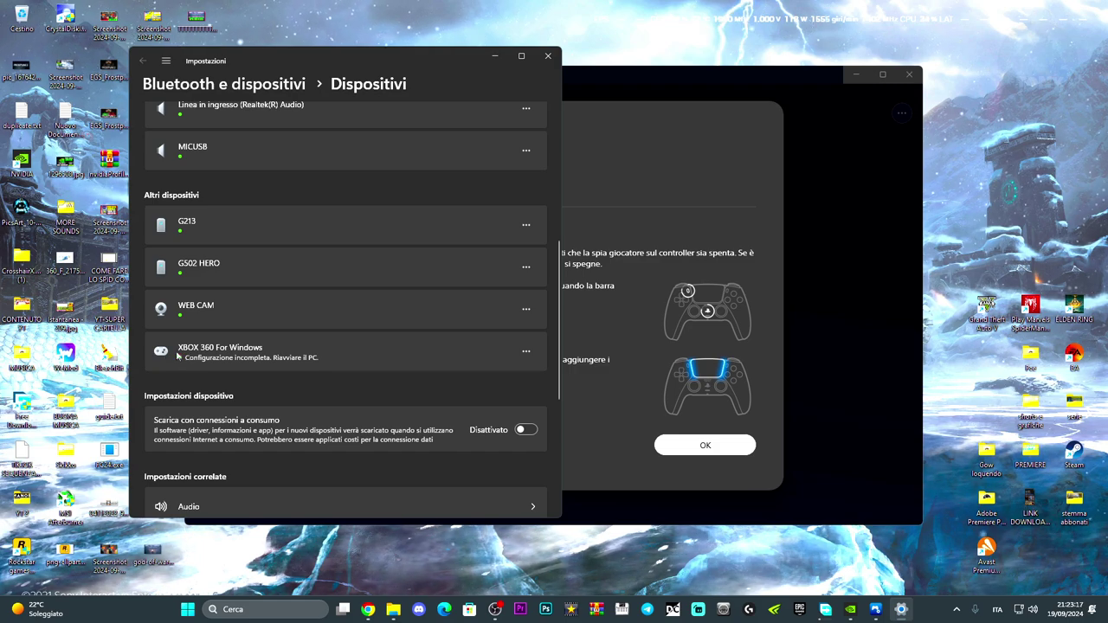
pyautogui.click(526, 355)
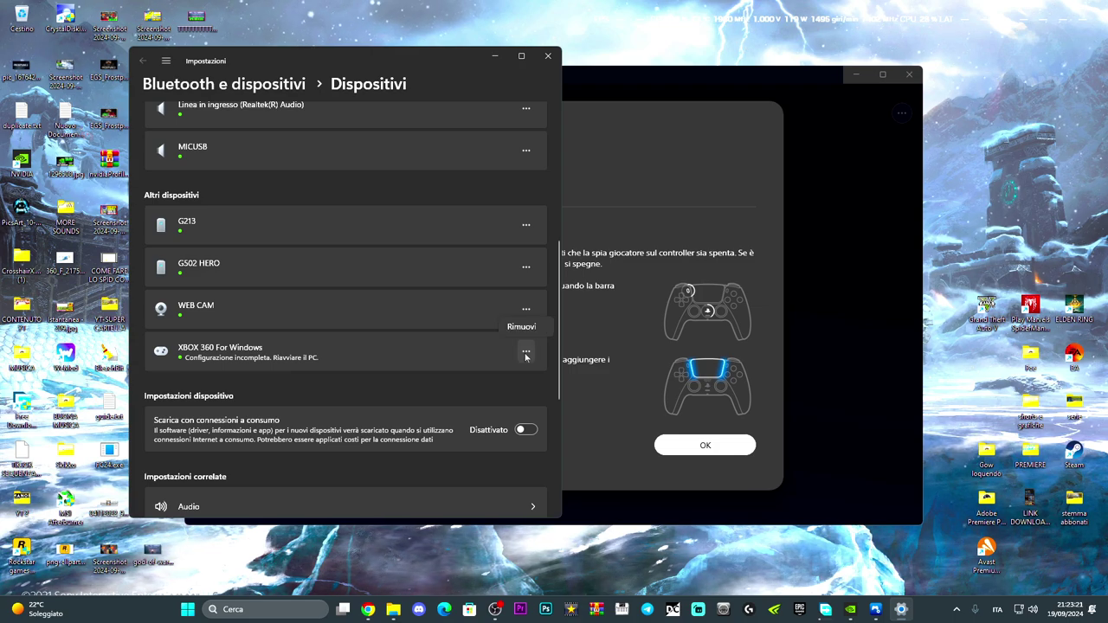
pyautogui.click(521, 328)
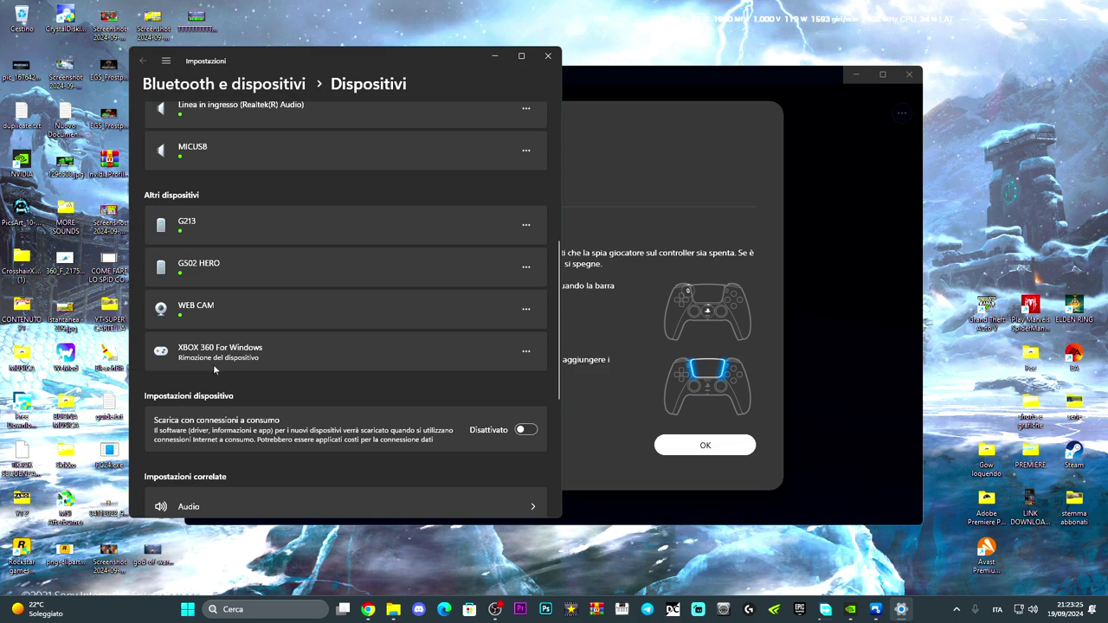
pyautogui.click(548, 56)
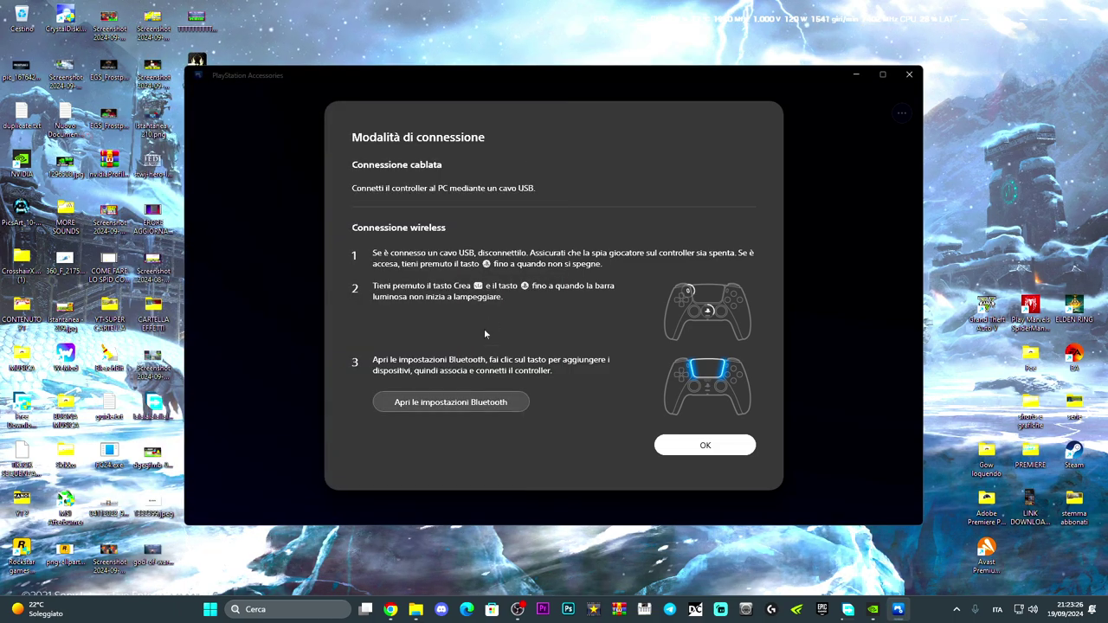
# - Reopen the Bluetooth settings to check the device list for the XBOX 360 For Windows controller, and close Settings and PlayStation Accessories
pyautogui.click(418, 402)
pyautogui.scroll(-2, 351, 338)
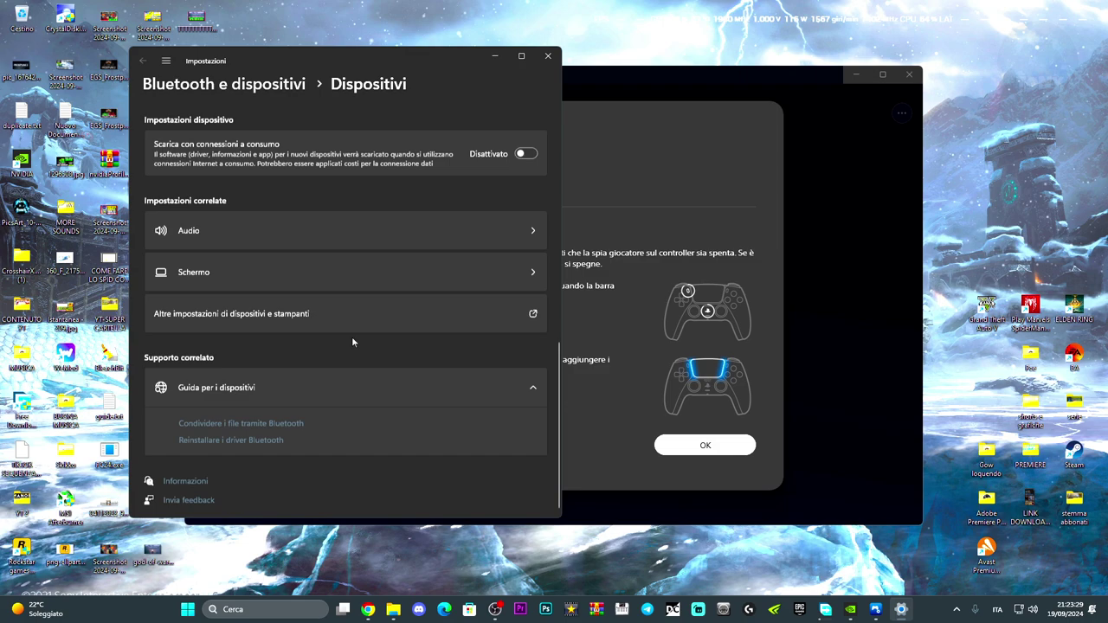
pyautogui.scroll(5, 352, 341)
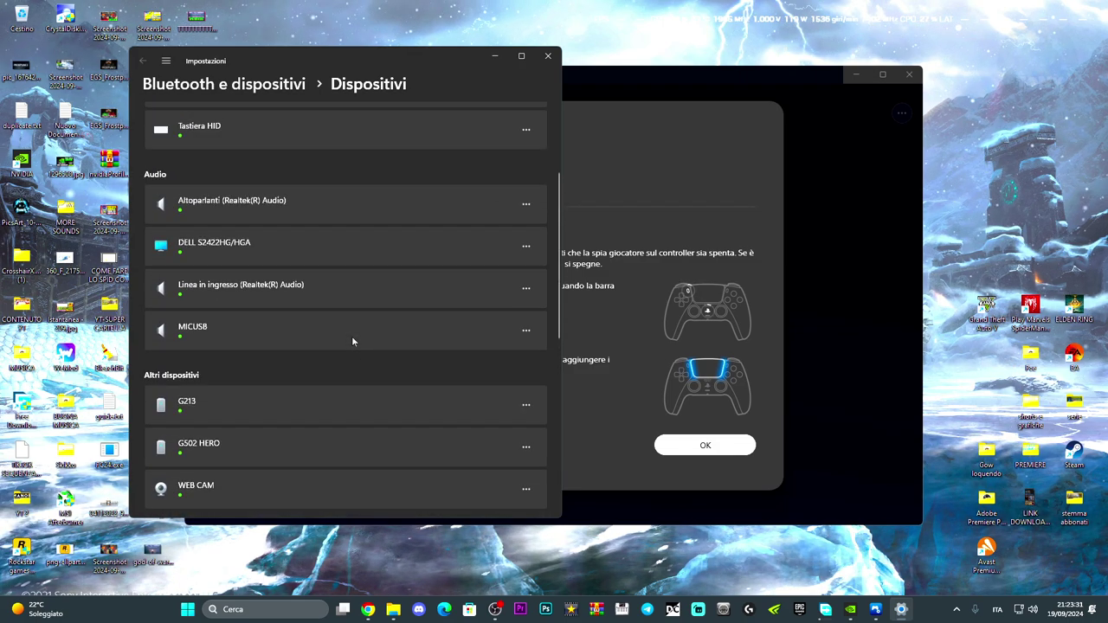
pyautogui.scroll(-2, 351, 342)
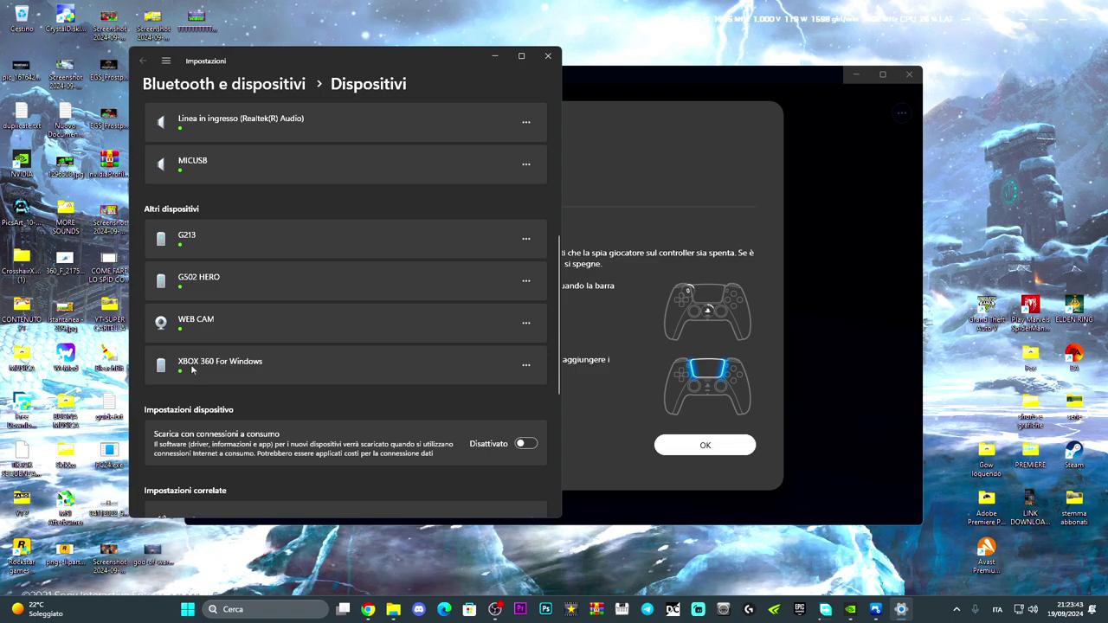
pyautogui.click(548, 58)
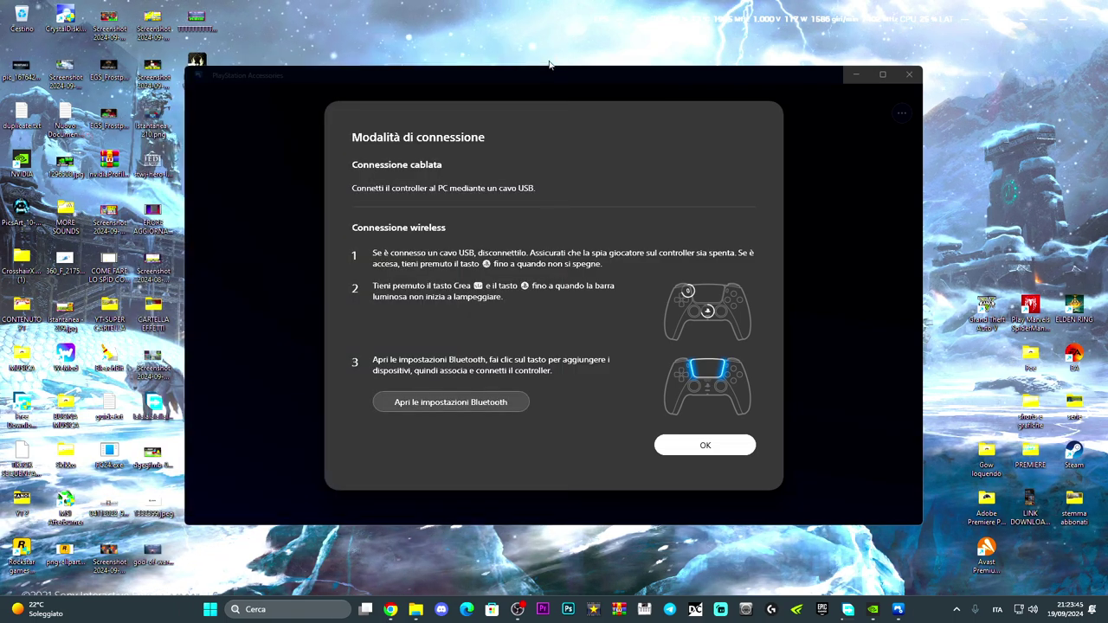
pyautogui.click(911, 77)
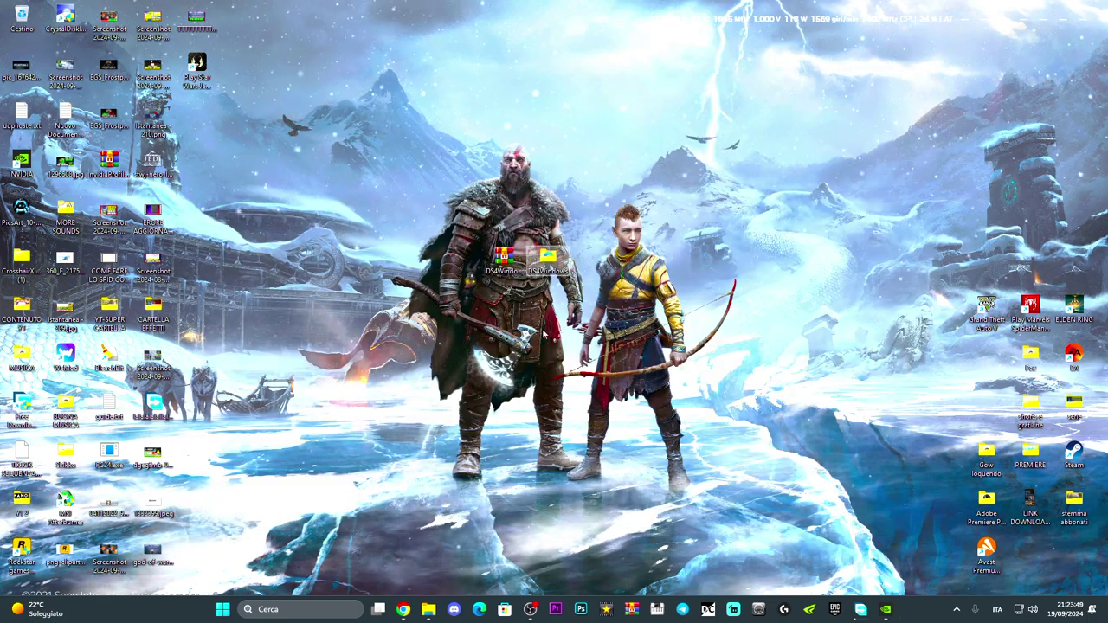